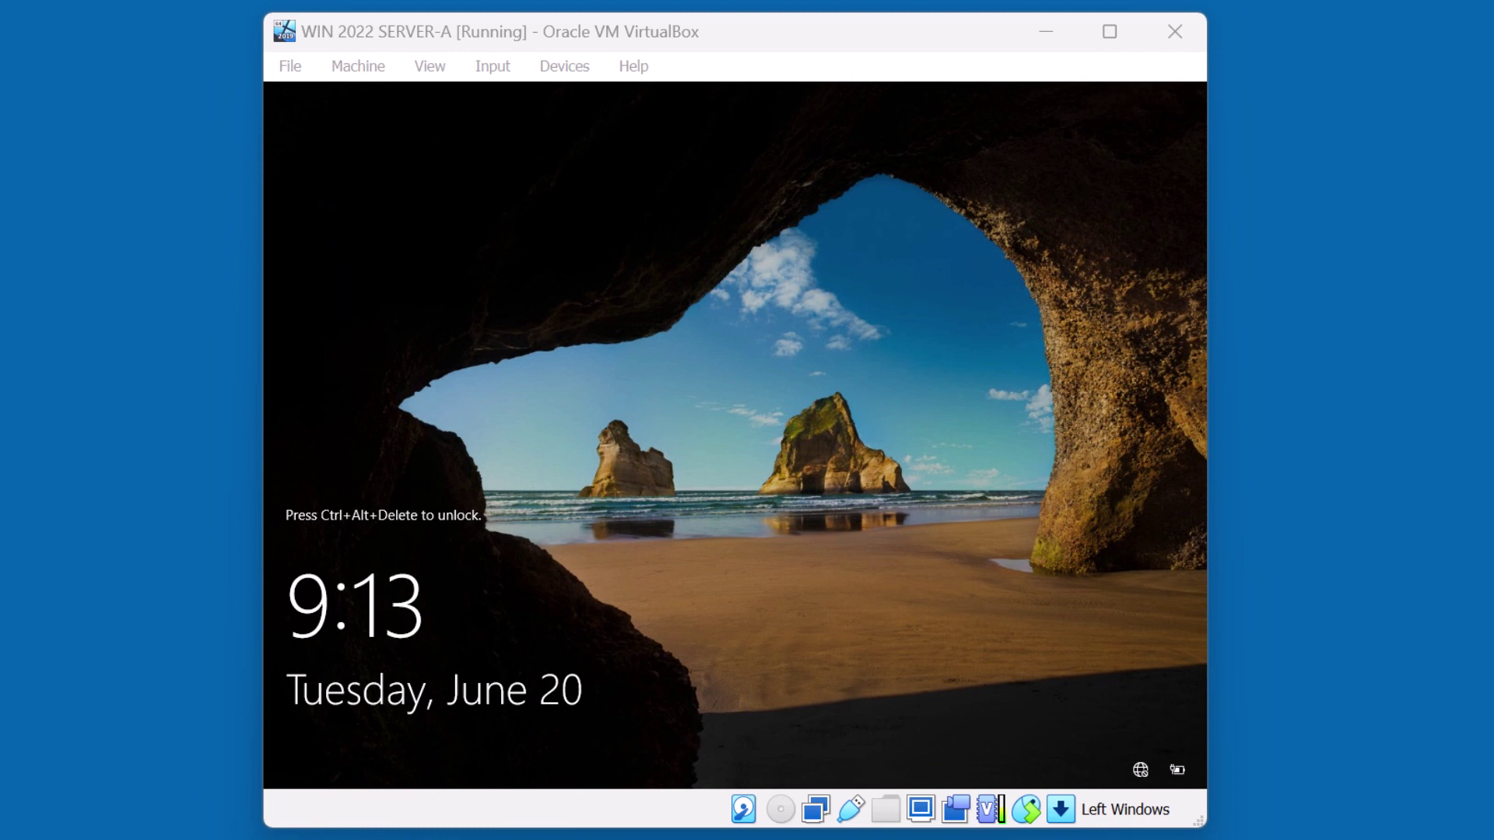
Log on to the server VM as DOMAIN\Administrator with the Administrator password.
{"action": "key", "text": "ctrl+alt+Delete"}
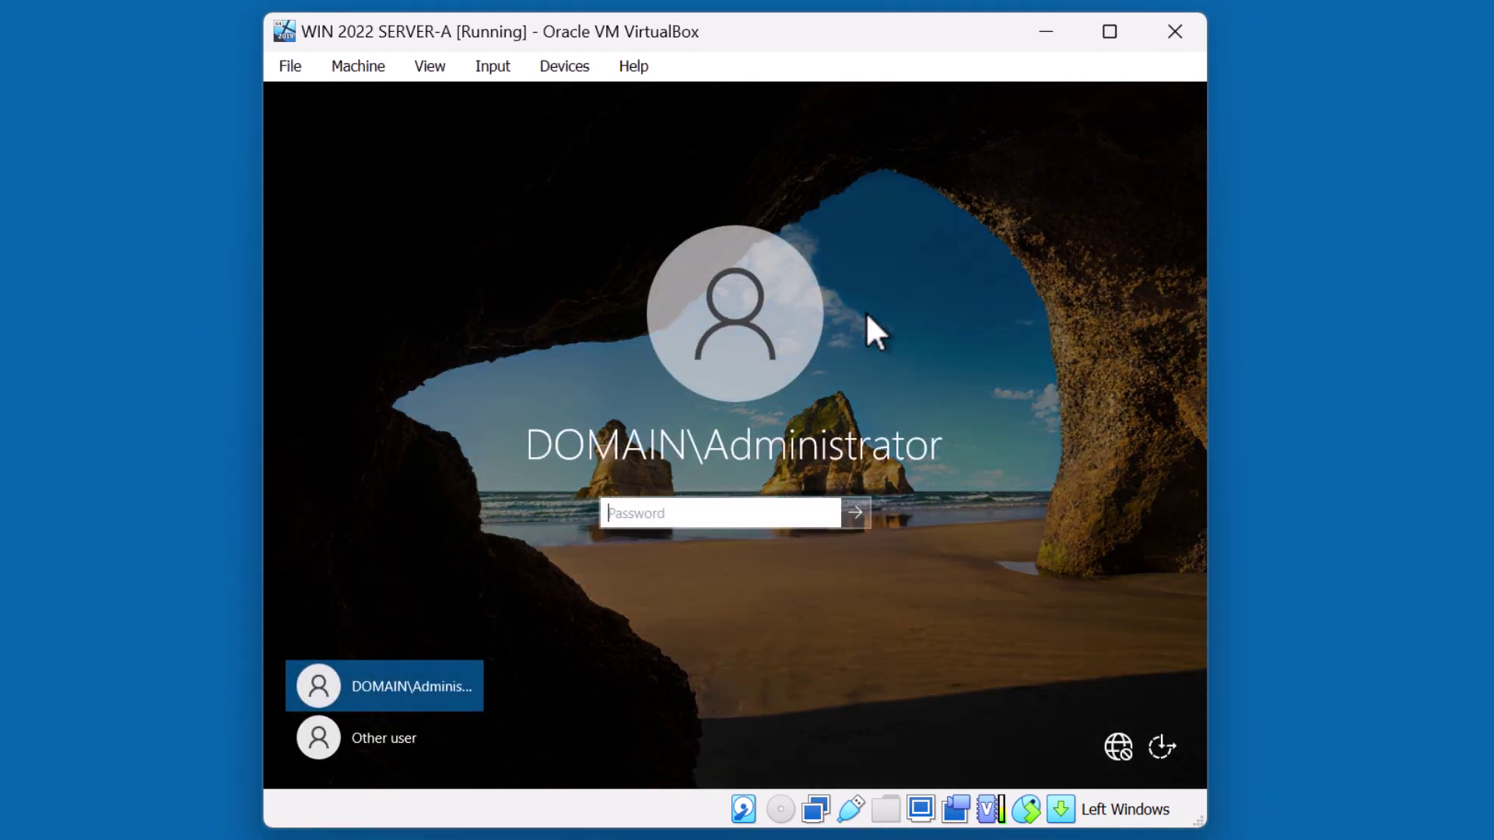
{"action": "type", "text": "•••••"}
{"action": "type", "text": "••"}
{"action": "key", "text": "Return"}
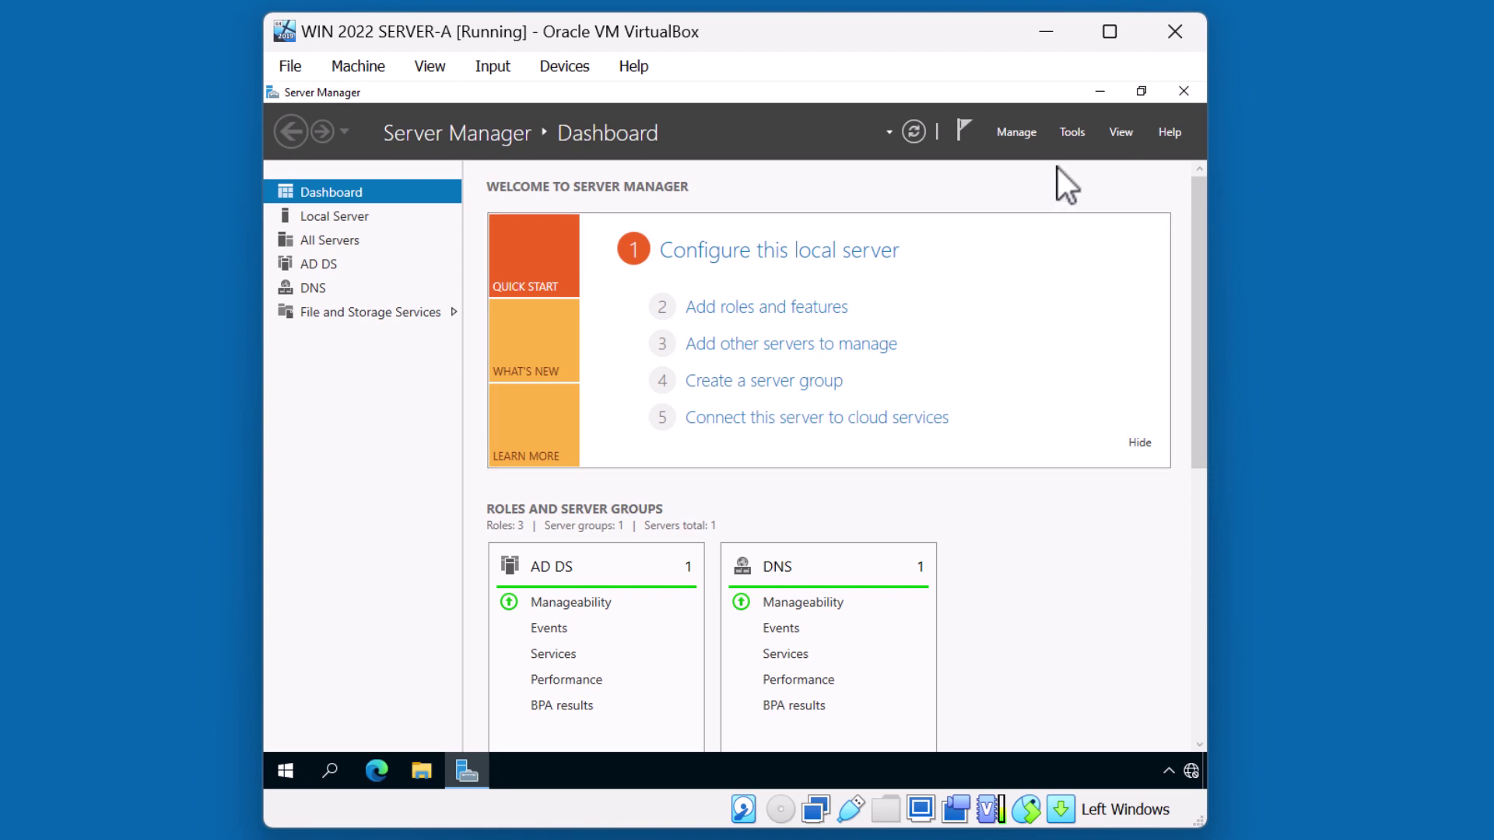
Open Users and Computers and create User1 in Users, without forced password change.
{"action": "left_click", "coordinate": [1071, 137]}
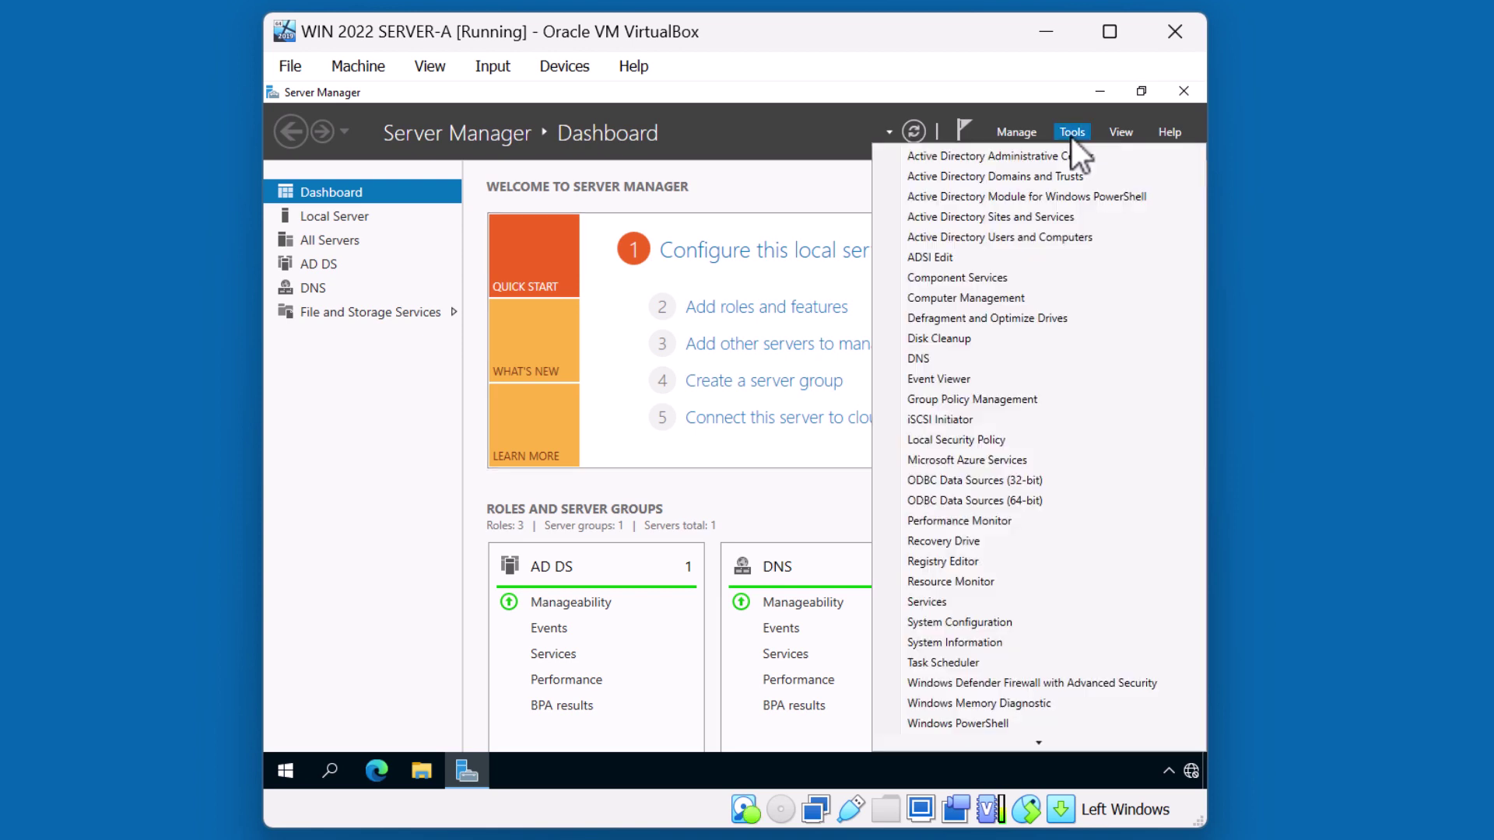
{"action": "left_click", "coordinate": [1034, 235]}
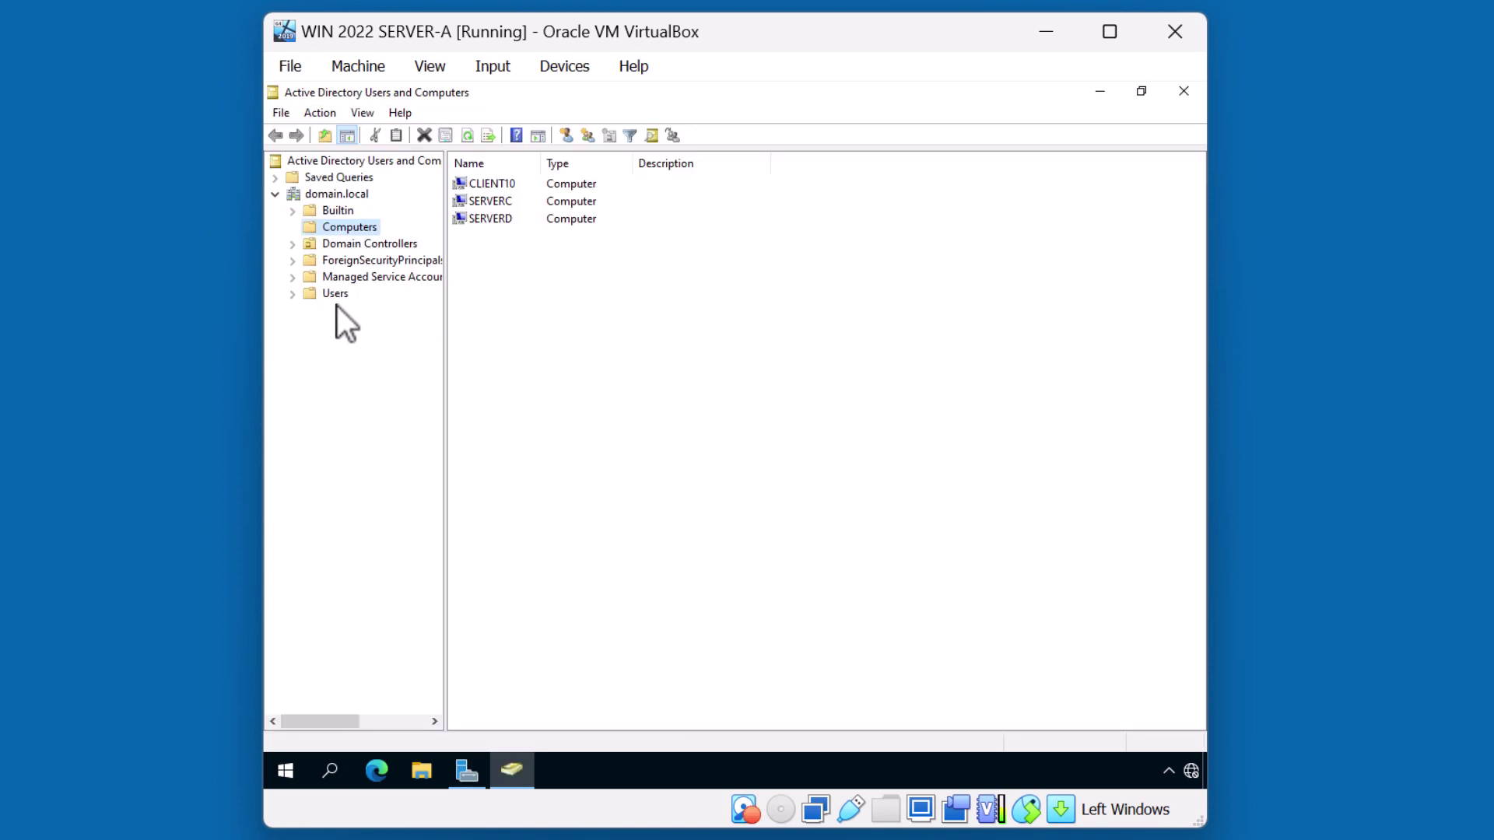
{"action": "left_click", "coordinate": [335, 294]}
{"action": "right_click", "coordinate": [336, 293]}
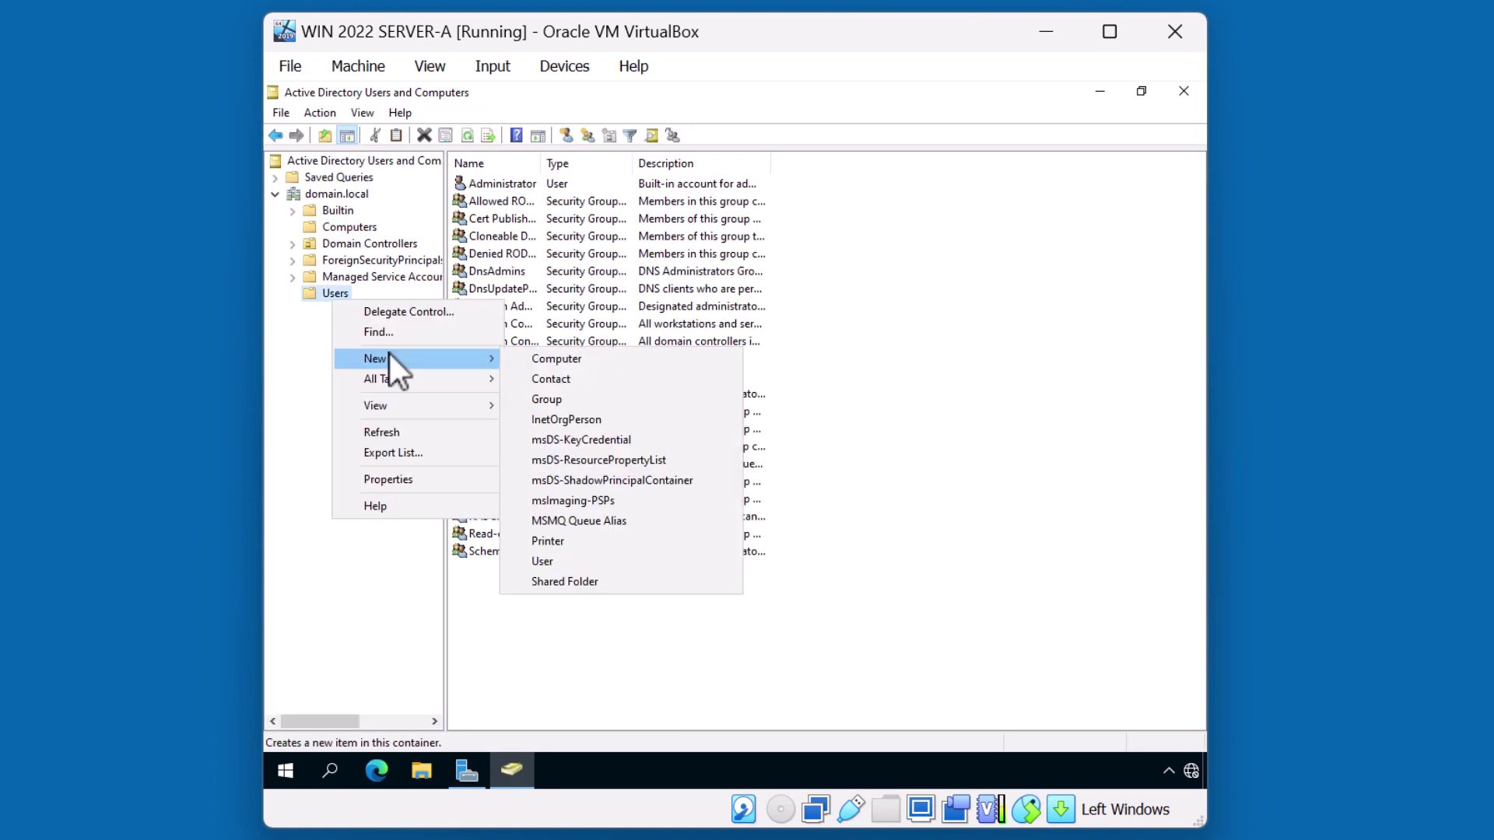
{"action": "left_click", "coordinate": [582, 557]}
{"action": "type", "text": "User1"}
{"action": "left_click", "coordinate": [379, 307]}
{"action": "type", "text": "User1"}
{"action": "left_click", "coordinate": [553, 416]}
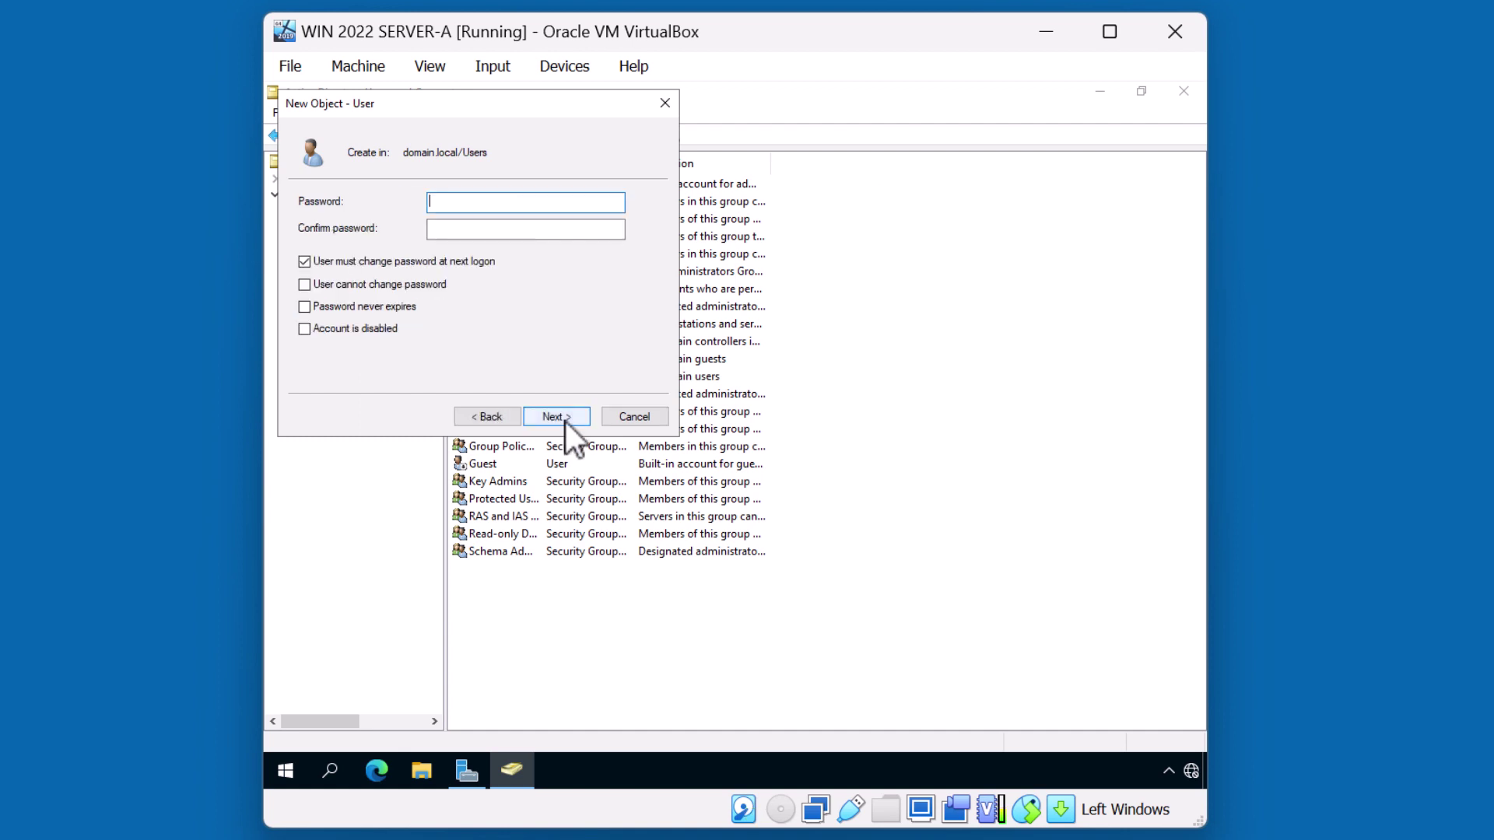
{"action": "key", "text": "Tab"}
{"action": "left_click", "coordinate": [303, 262]}
{"action": "left_click", "coordinate": [555, 417]}
{"action": "left_click", "coordinate": [556, 417]}
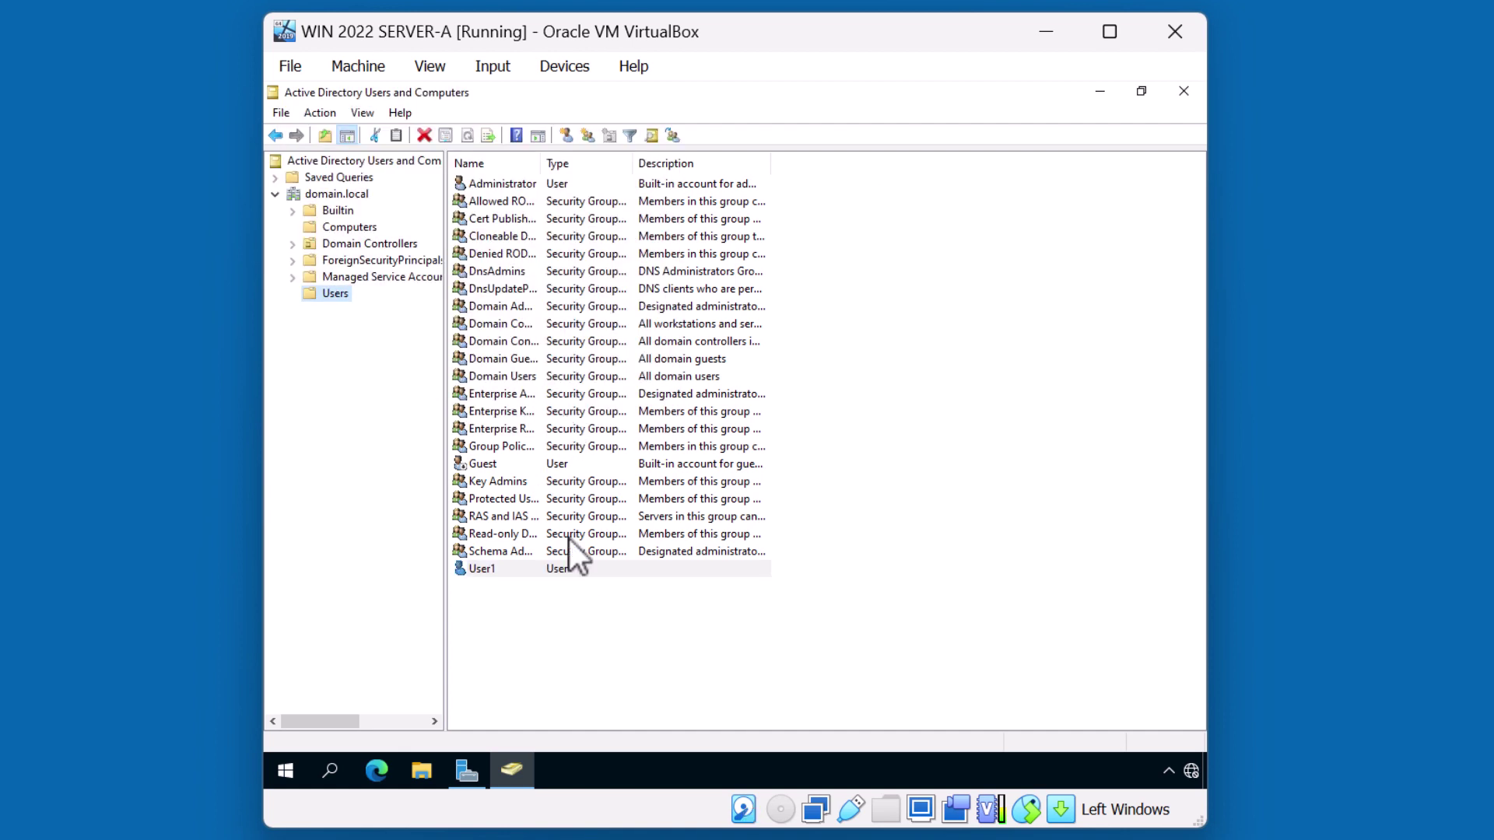
Create the second account, User2, with a password in the Users container.
{"action": "right_click", "coordinate": [335, 294]}
{"action": "left_click", "coordinate": [582, 556]}
{"action": "type", "text": "User2"}
{"action": "key", "text": "Tab"}
{"action": "key", "text": "Tab"}
{"action": "key", "text": "Tab"}
{"action": "type", "text": "user2"}
{"action": "left_click", "coordinate": [555, 416]}
{"action": "key", "text": "Tab"}
{"action": "left_click", "coordinate": [304, 262]}
{"action": "left_click", "coordinate": [556, 417]}
{"action": "left_click", "coordinate": [556, 417]}
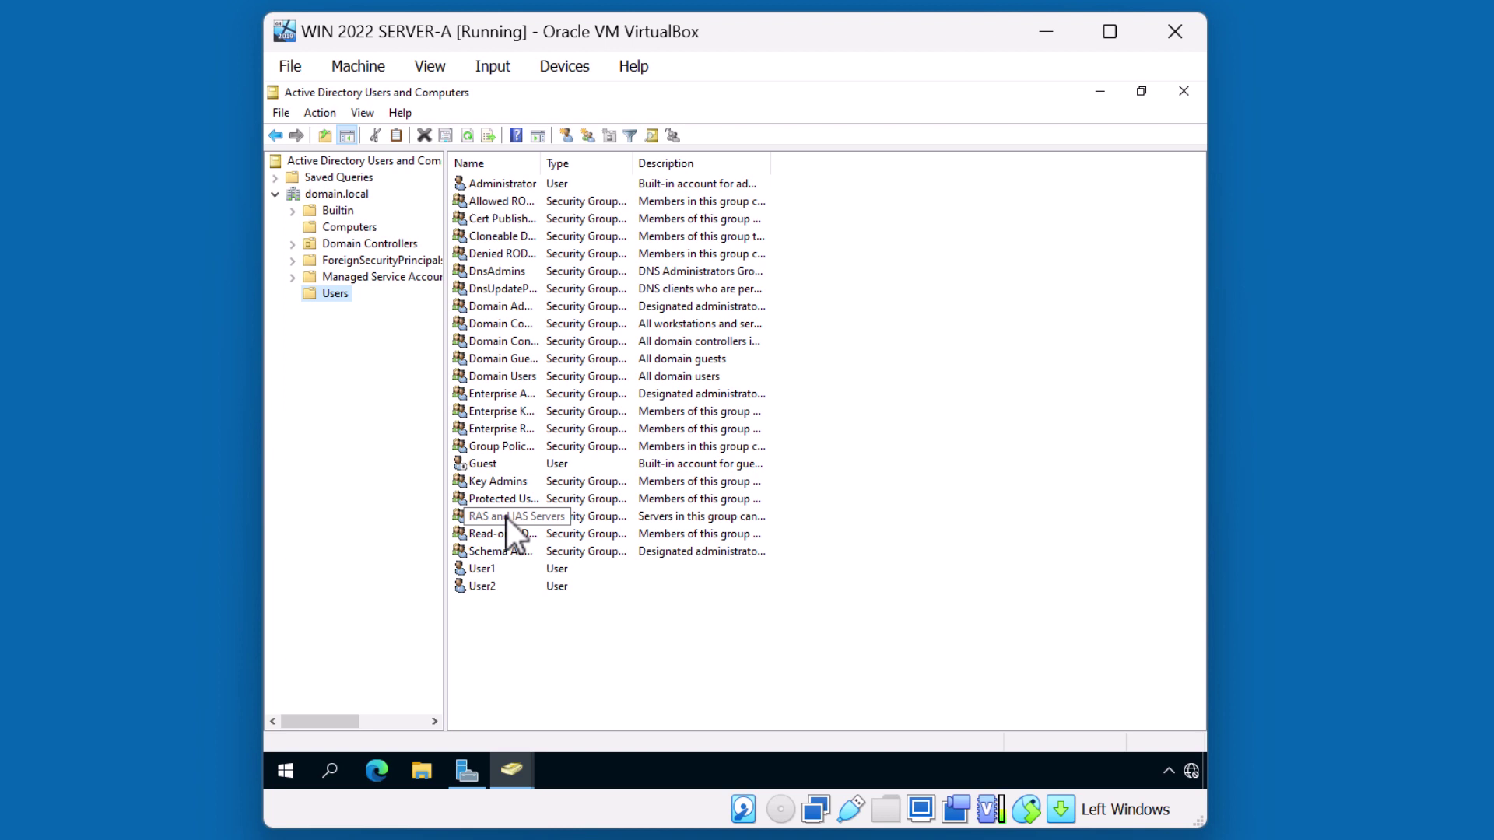
Open the Administrative Center maximized and enable the Recycle Bin on domain (local).
{"action": "left_click", "coordinate": [1184, 91]}
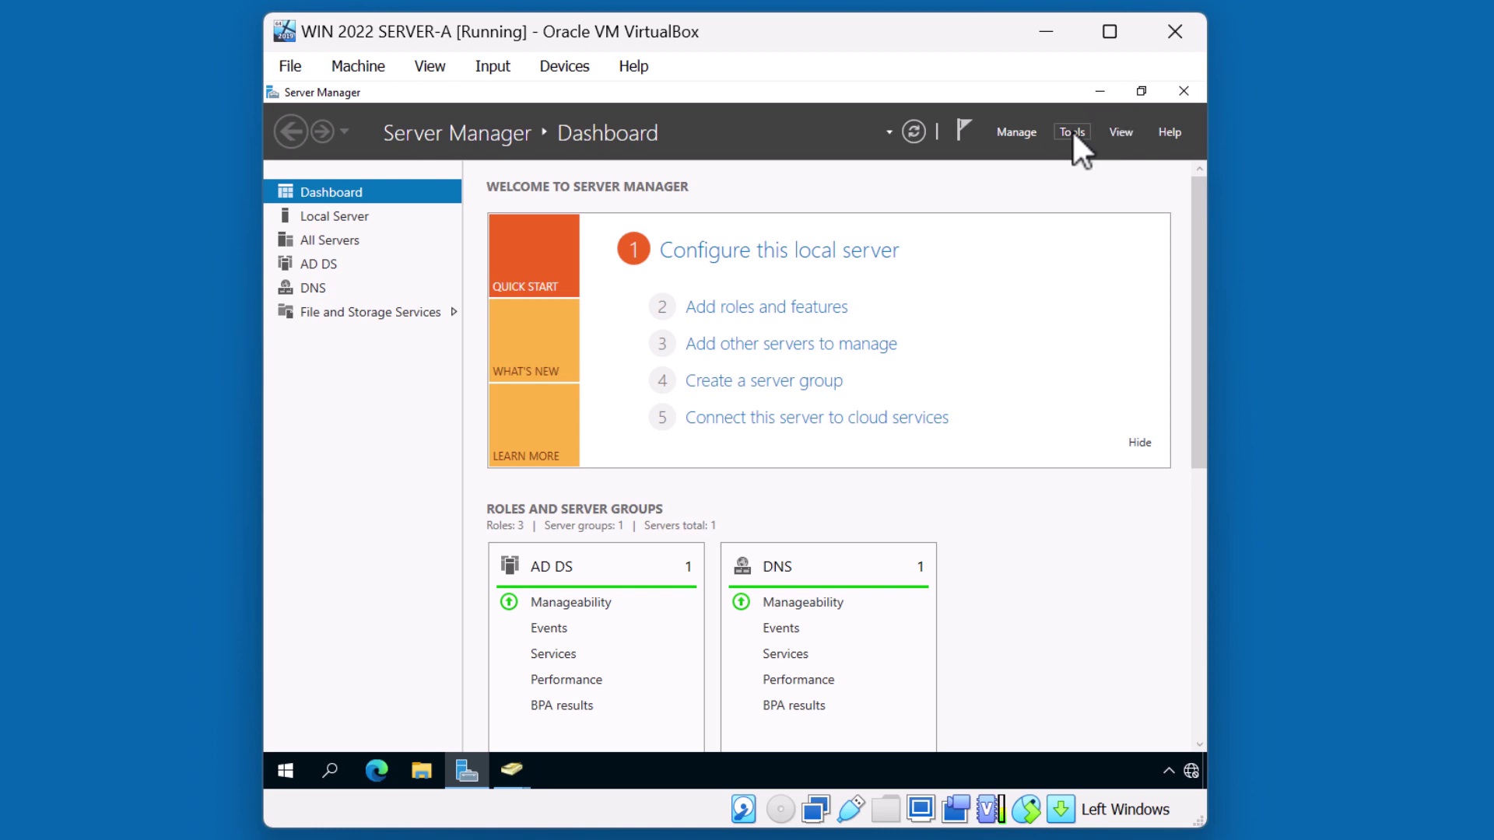
{"action": "left_click", "coordinate": [1073, 132]}
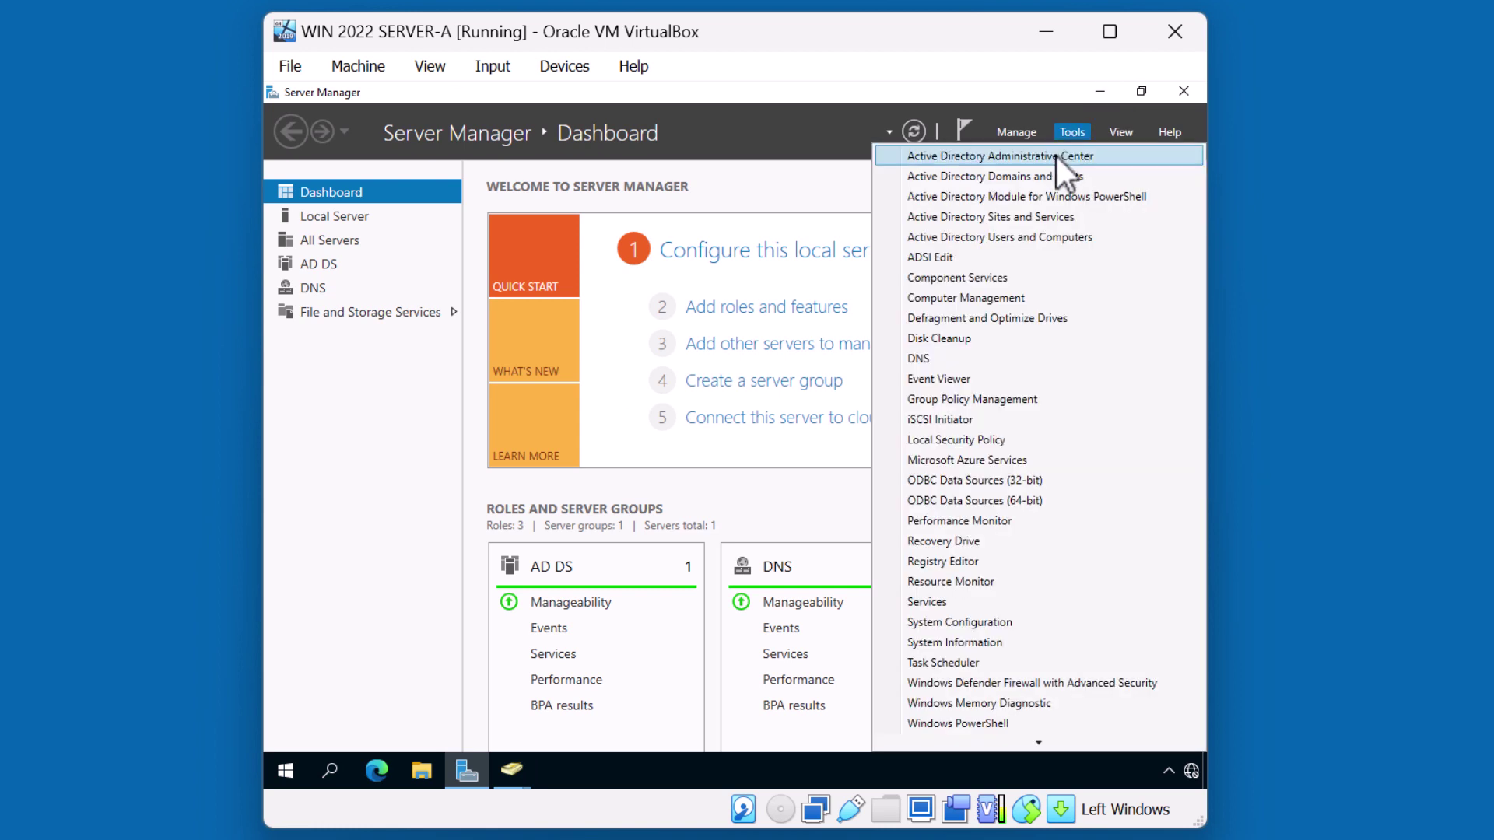
{"action": "left_click", "coordinate": [1056, 158]}
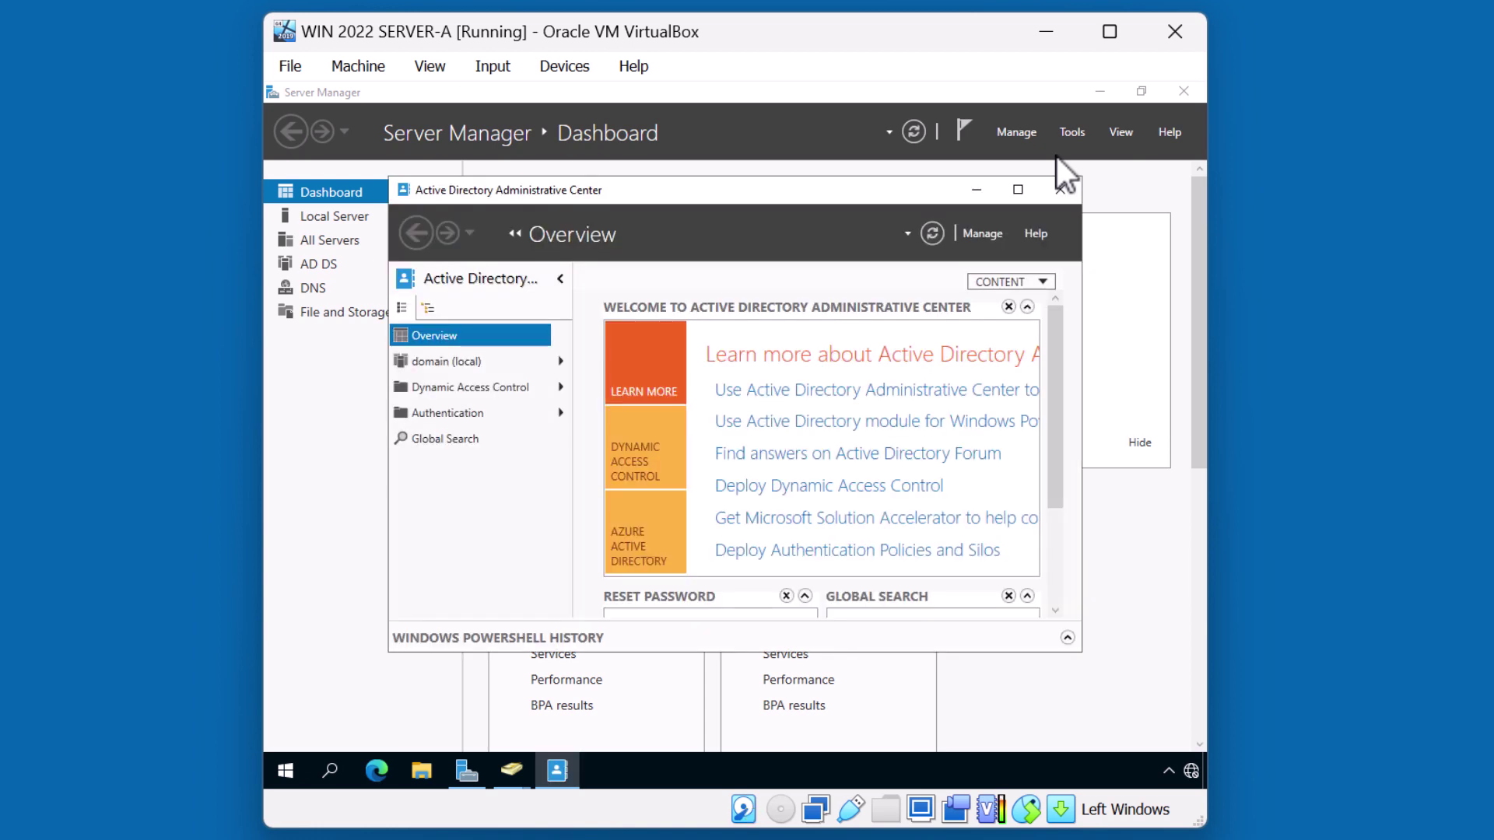
{"action": "left_click", "coordinate": [1020, 189]}
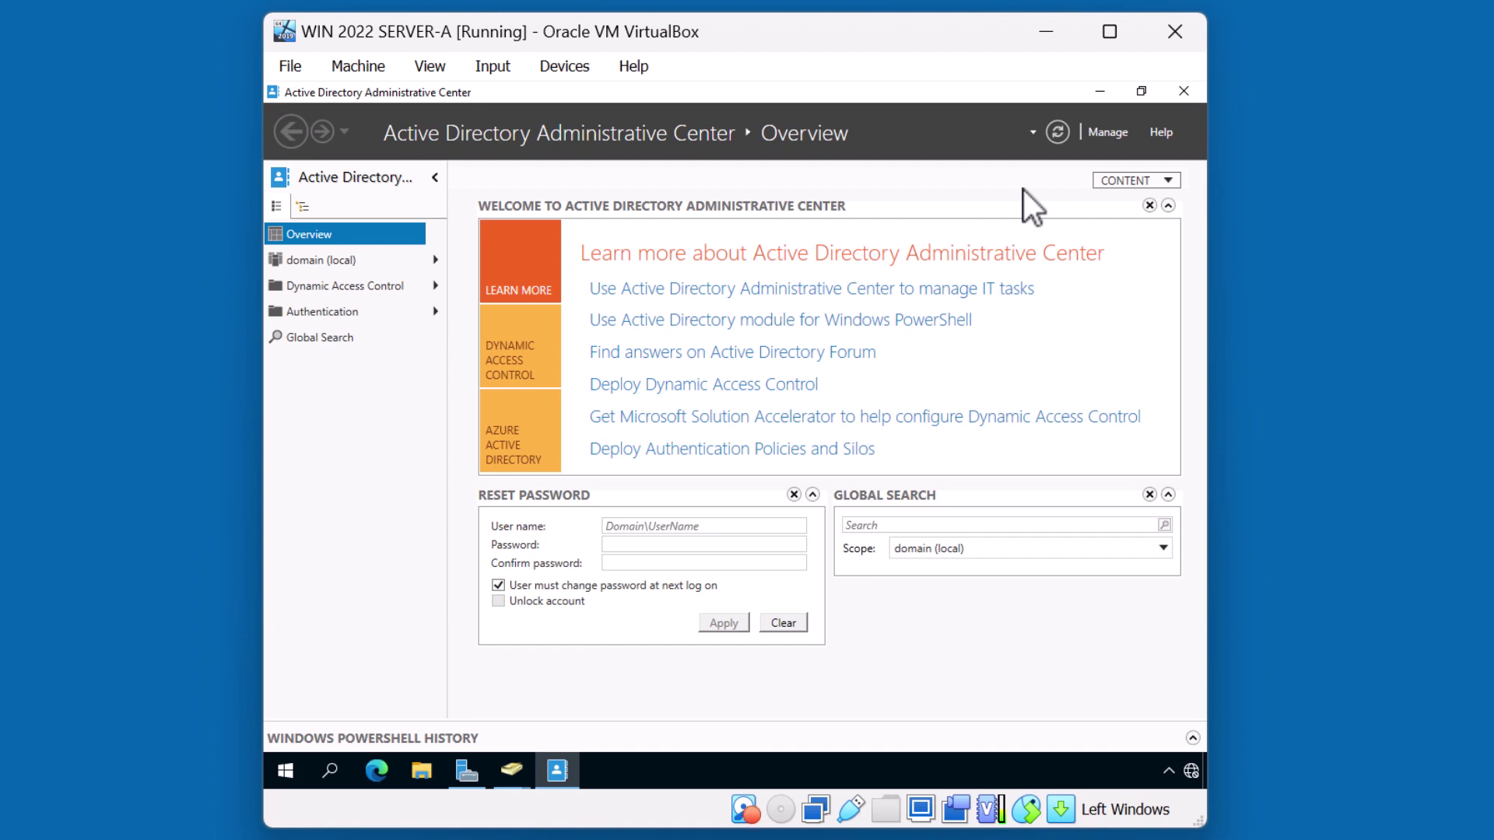
{"action": "left_click", "coordinate": [316, 259]}
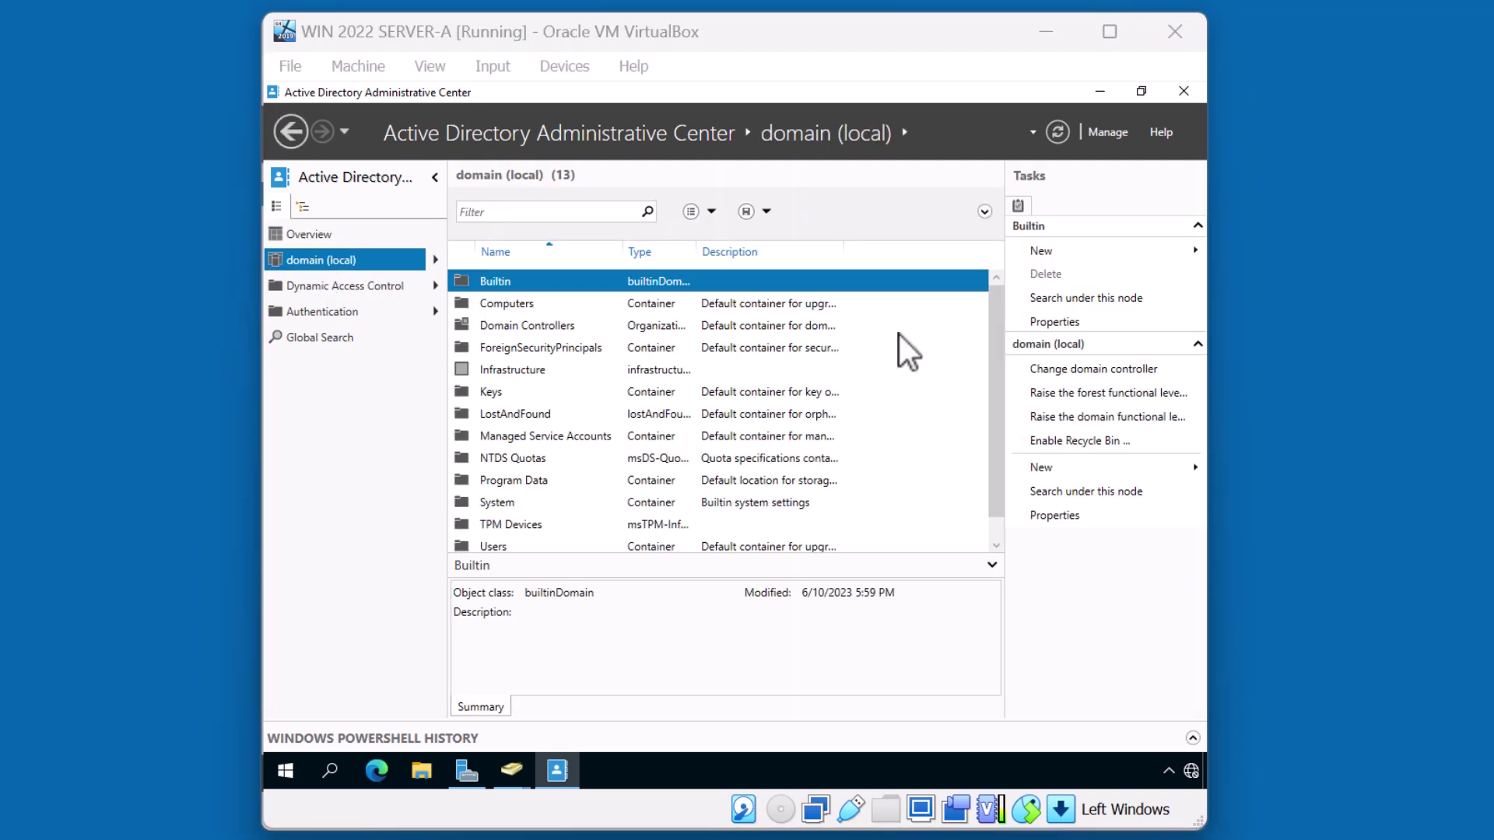
{"action": "left_click", "coordinate": [1040, 440]}
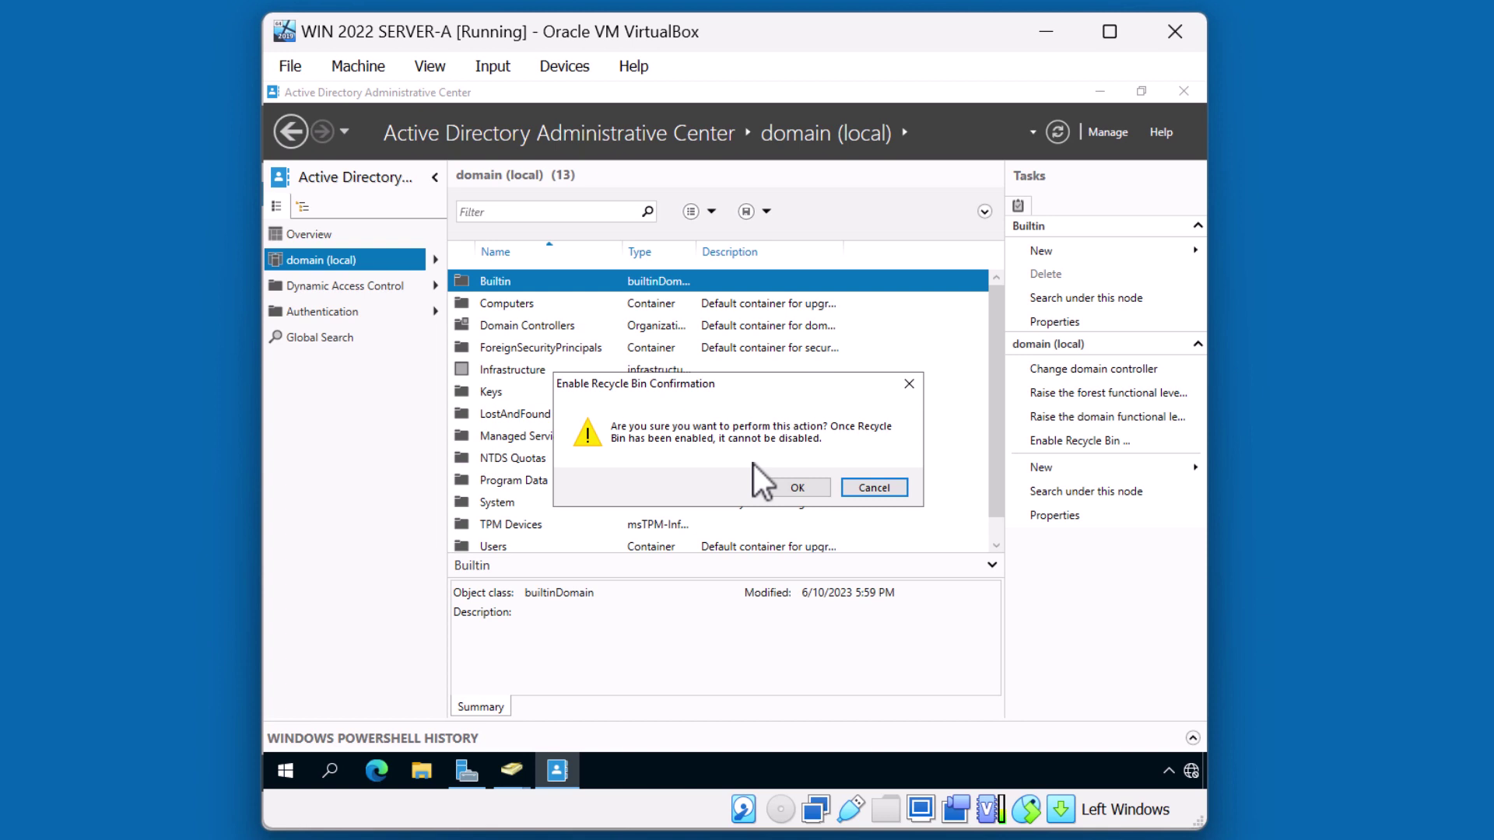
{"action": "left_click", "coordinate": [797, 488]}
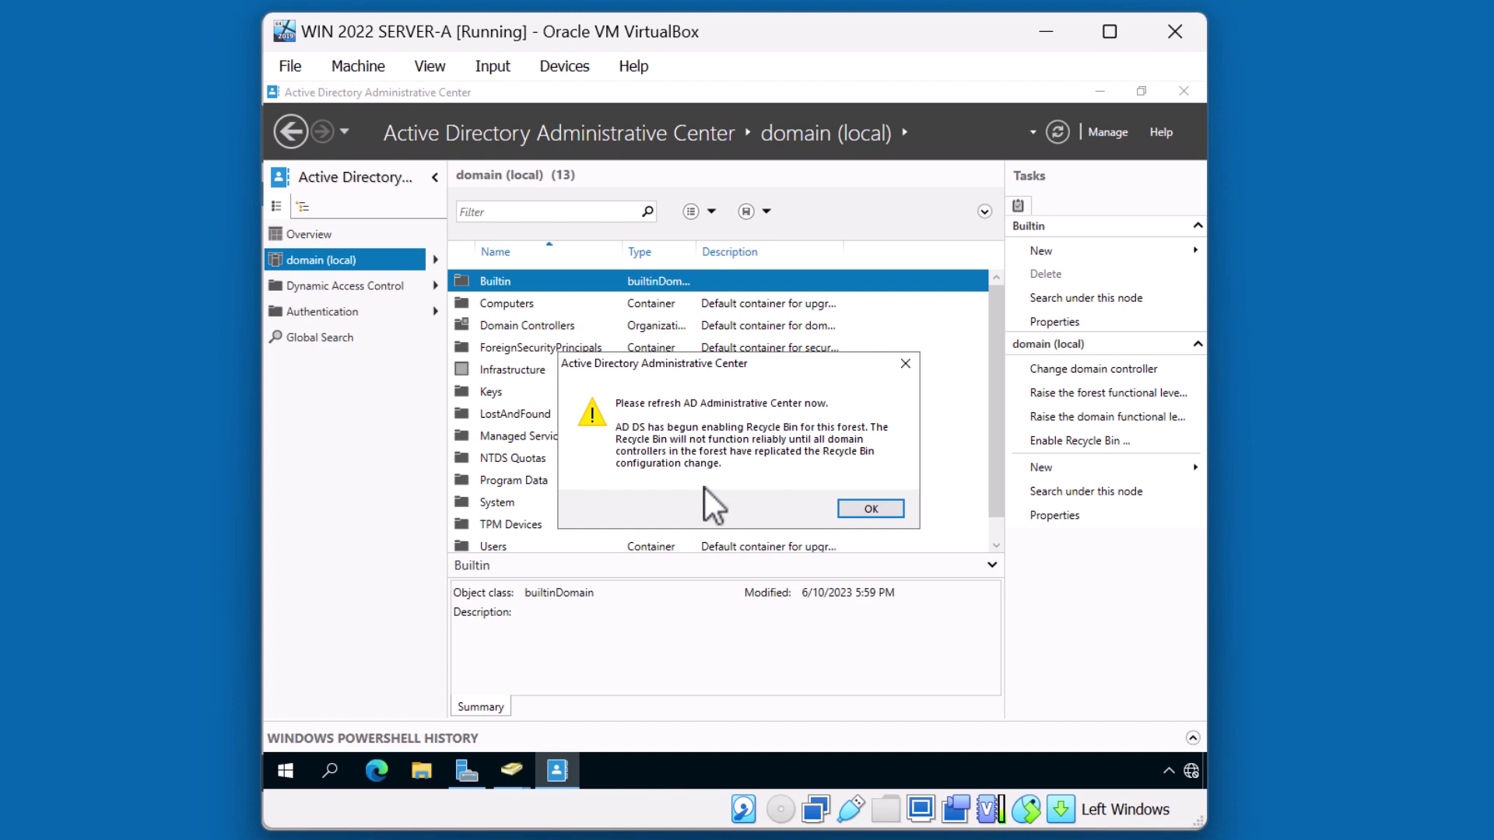
Dismiss the refresh notice, refresh the domain, and open the empty Deleted Objects container.
{"action": "left_click", "coordinate": [868, 509]}
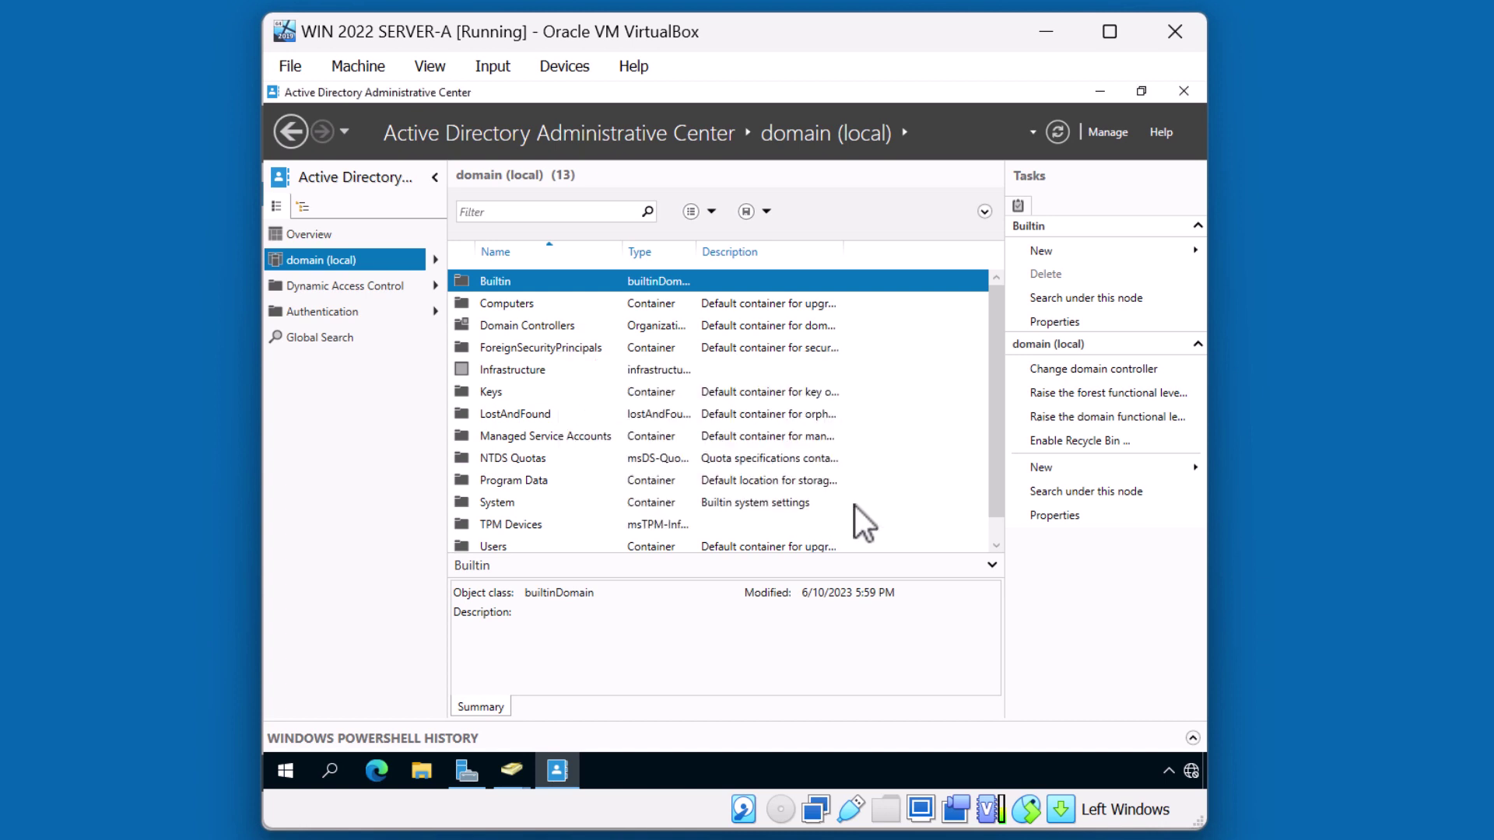
{"action": "left_click", "coordinate": [1055, 133]}
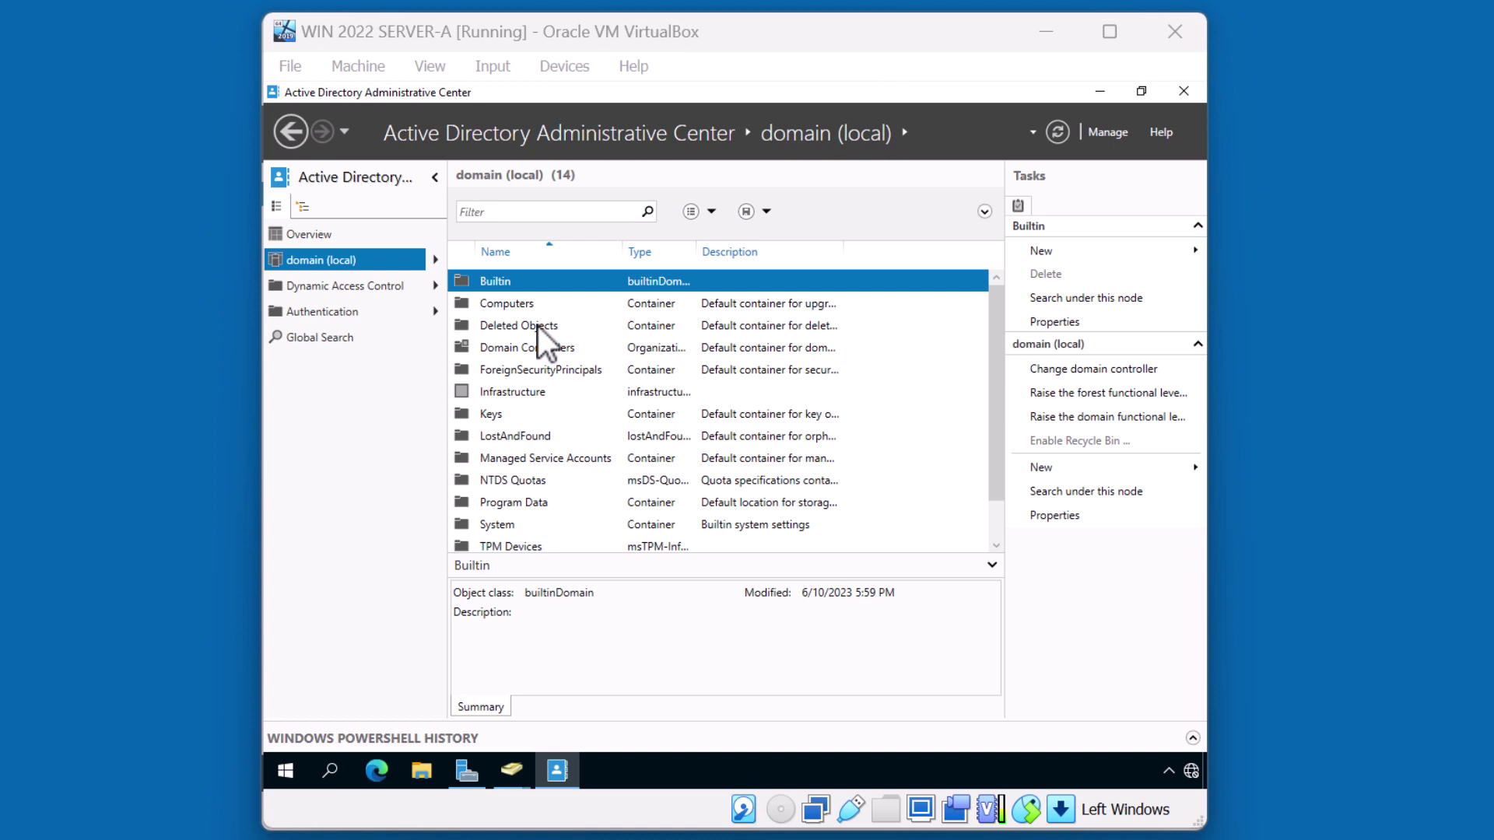
{"action": "double_click", "coordinate": [538, 326]}
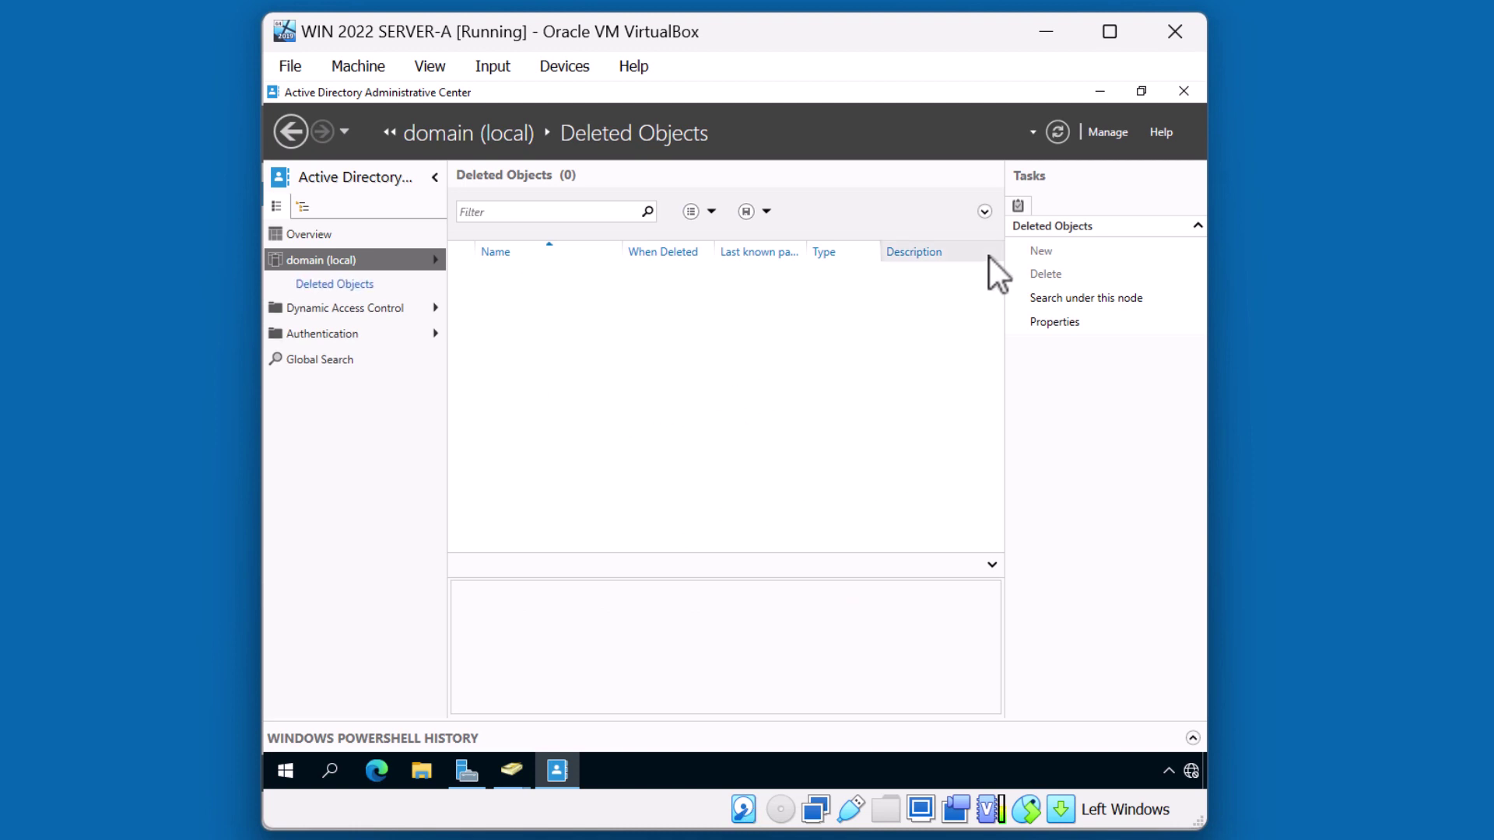
Switch back to Users and Computers and delete User1 from Users.
{"action": "left_click", "coordinate": [1100, 92]}
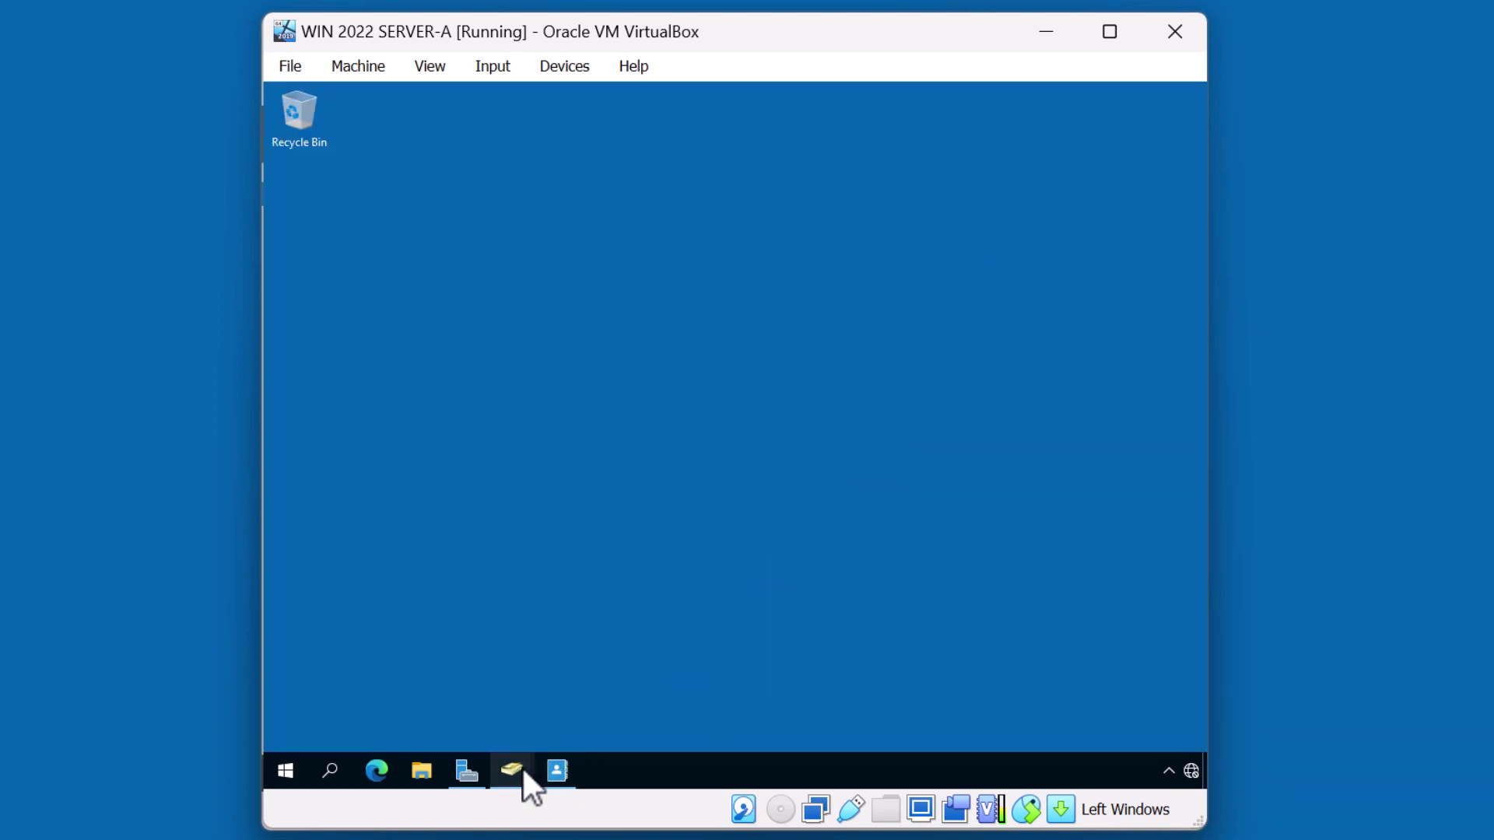
{"action": "mouse_move", "coordinate": [512, 771]}
{"action": "left_click", "coordinate": [550, 680]}
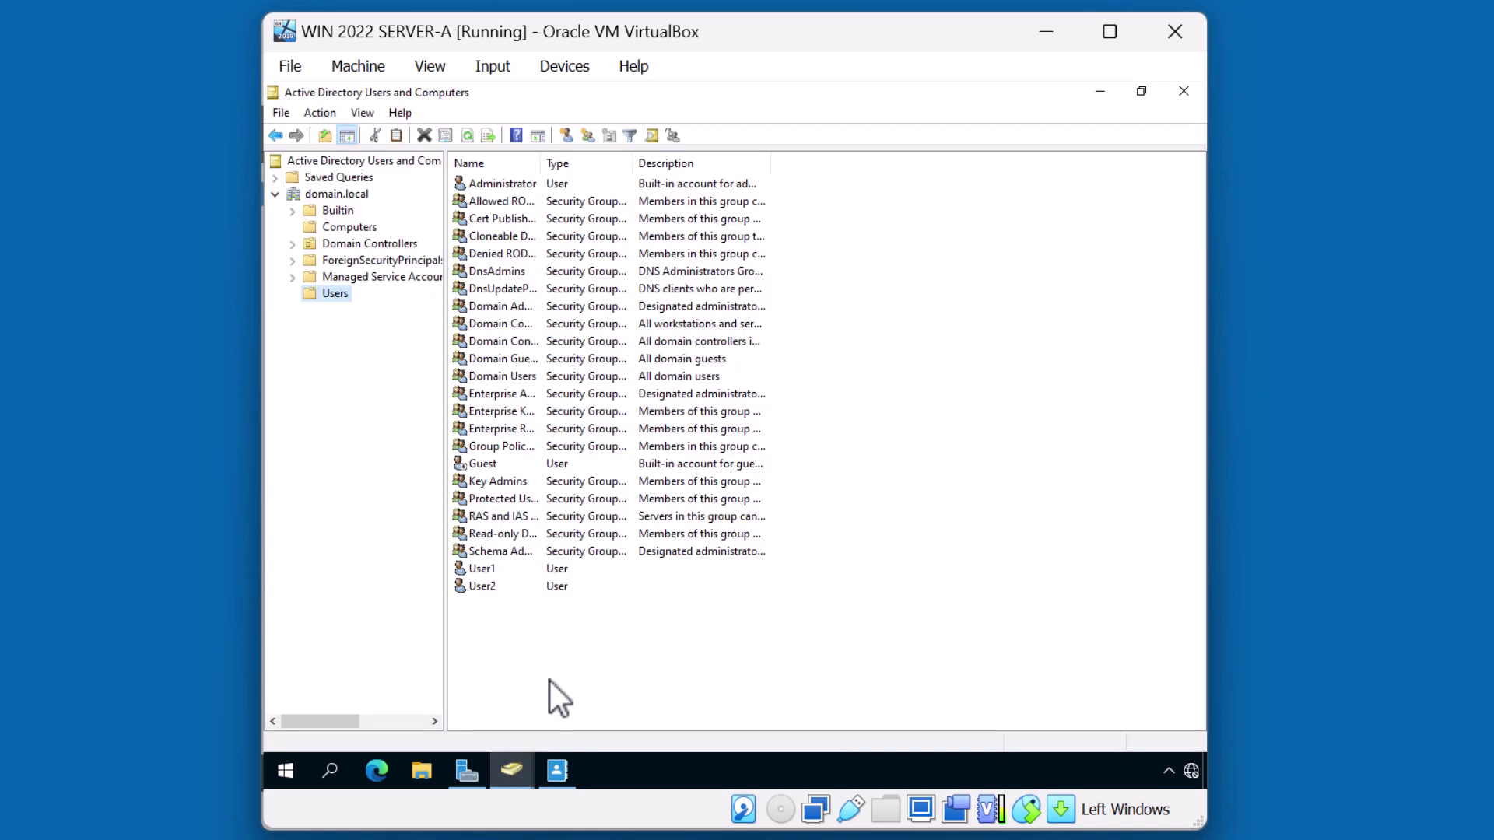
{"action": "left_click", "coordinate": [481, 572]}
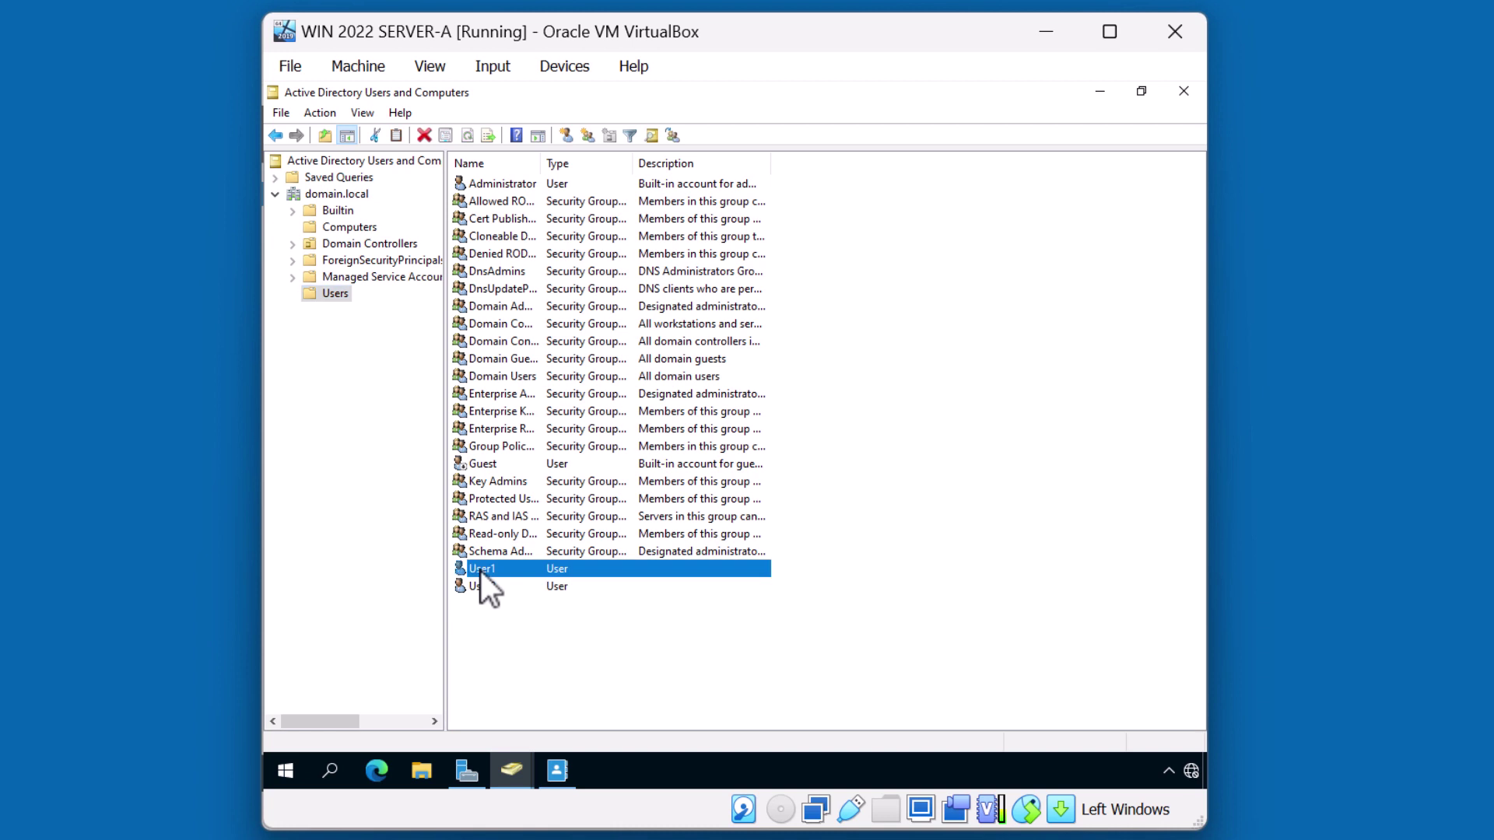
{"action": "key", "text": "Delete"}
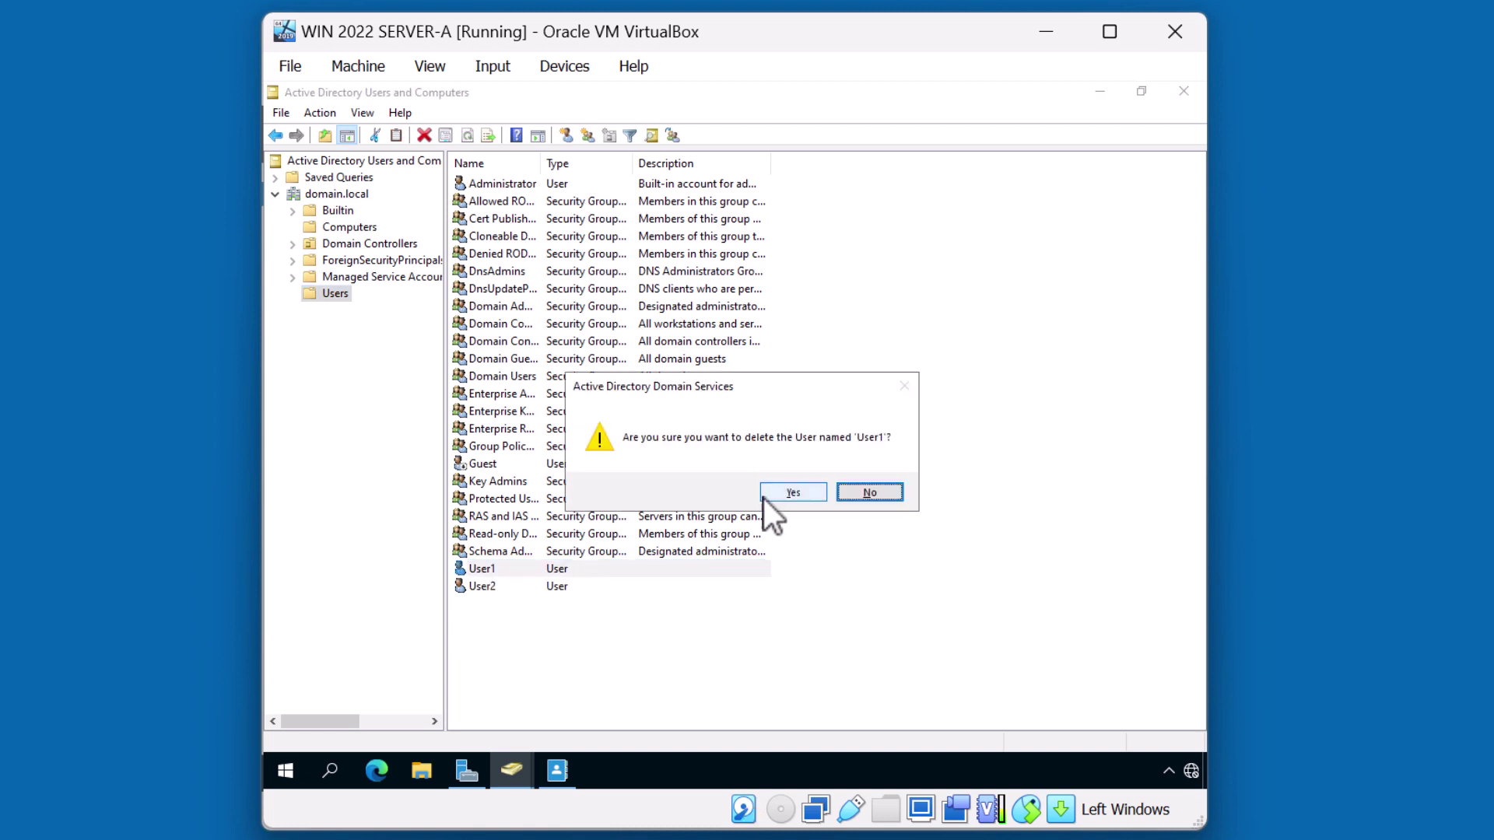
{"action": "left_click", "coordinate": [791, 493]}
Delete the User2 account from the Users container as well.
{"action": "left_click", "coordinate": [485, 572]}
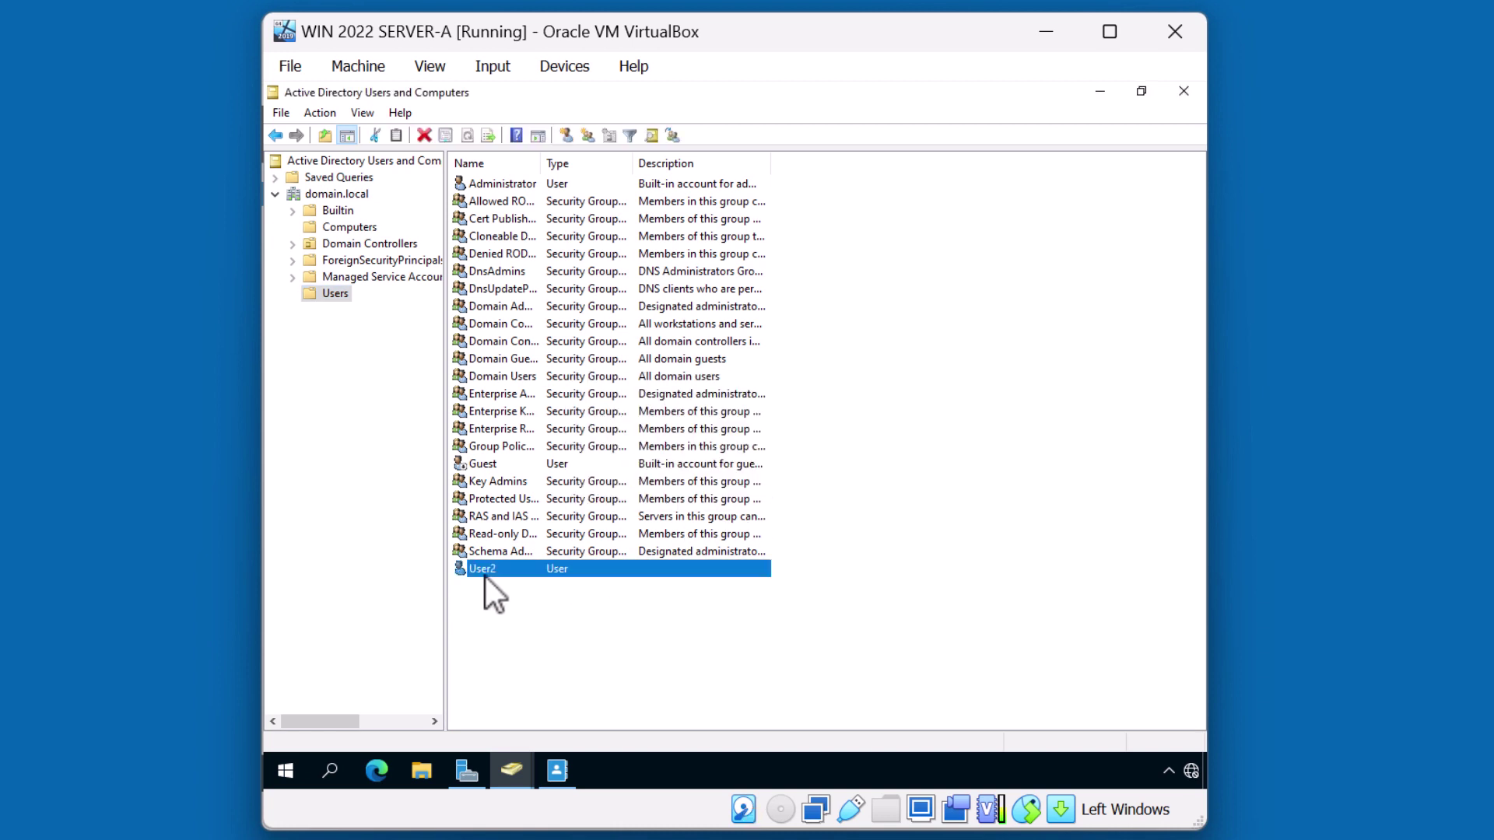
{"action": "key", "text": "Delete"}
{"action": "left_click", "coordinate": [797, 504]}
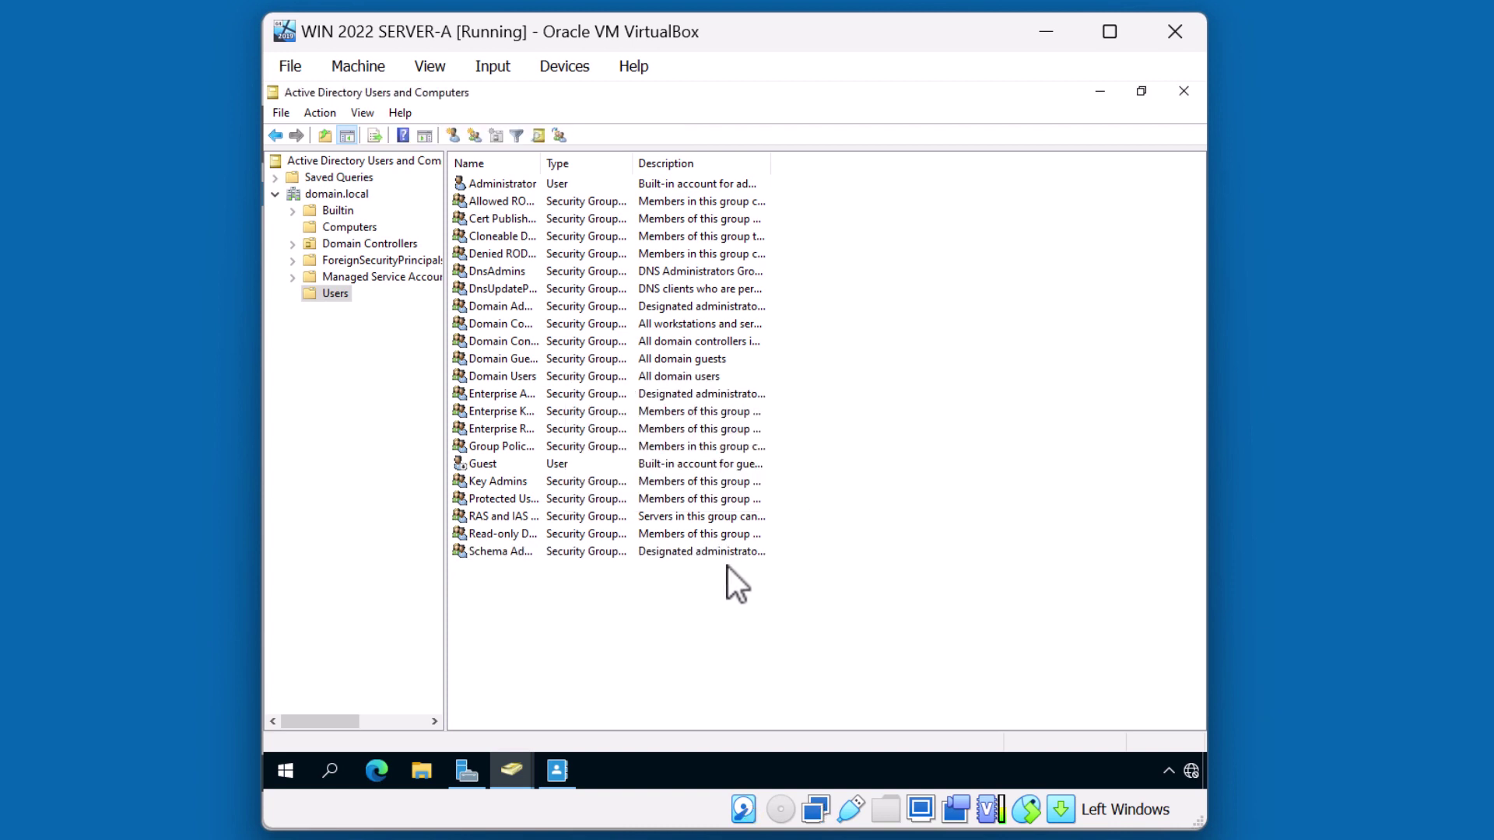
Refresh Deleted Objects, restore User1, and return to Users and Computers to check it.
{"action": "left_click", "coordinate": [557, 770]}
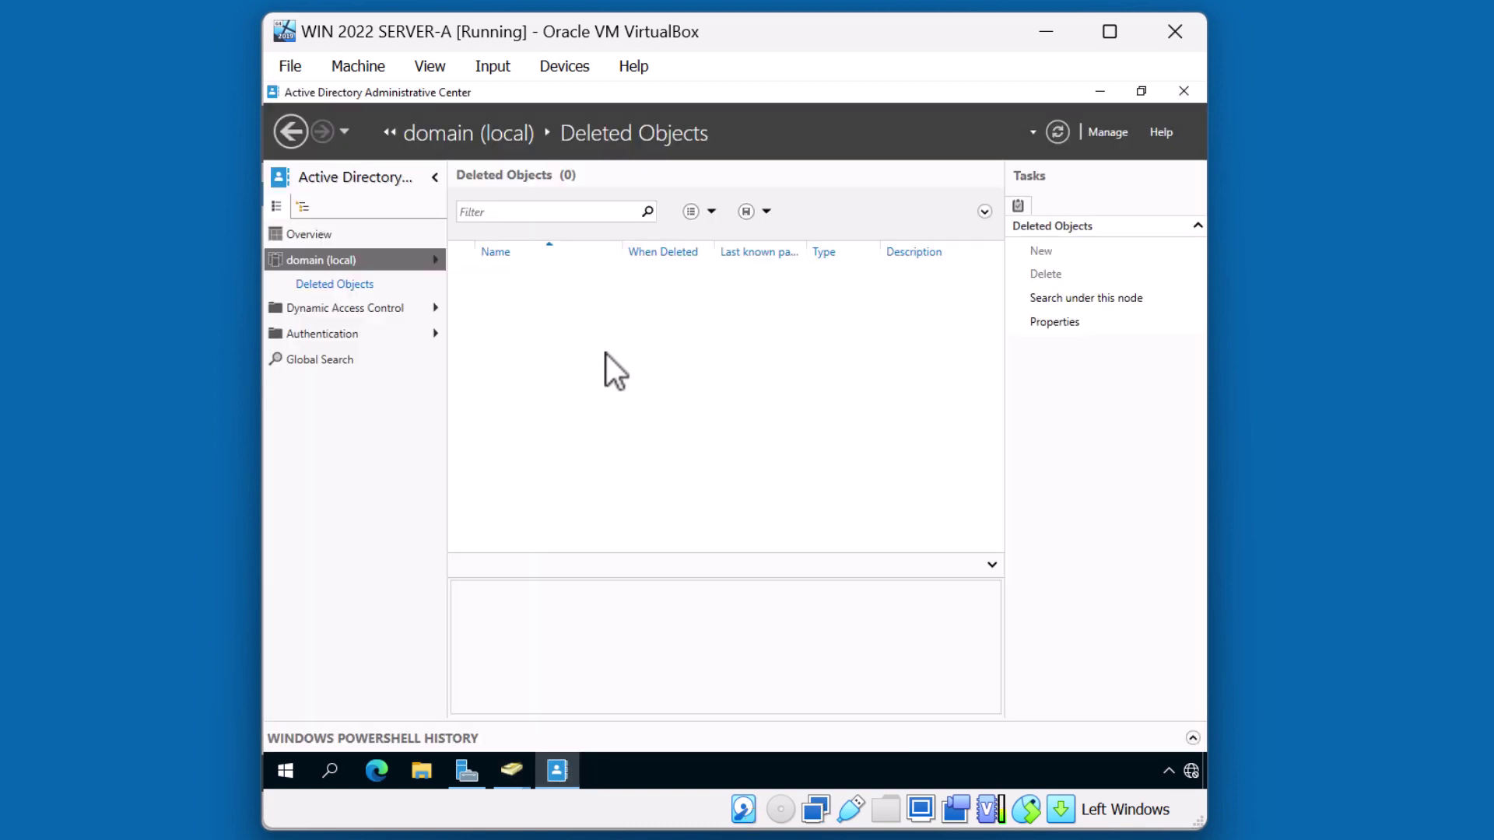
{"action": "left_click", "coordinate": [1057, 132]}
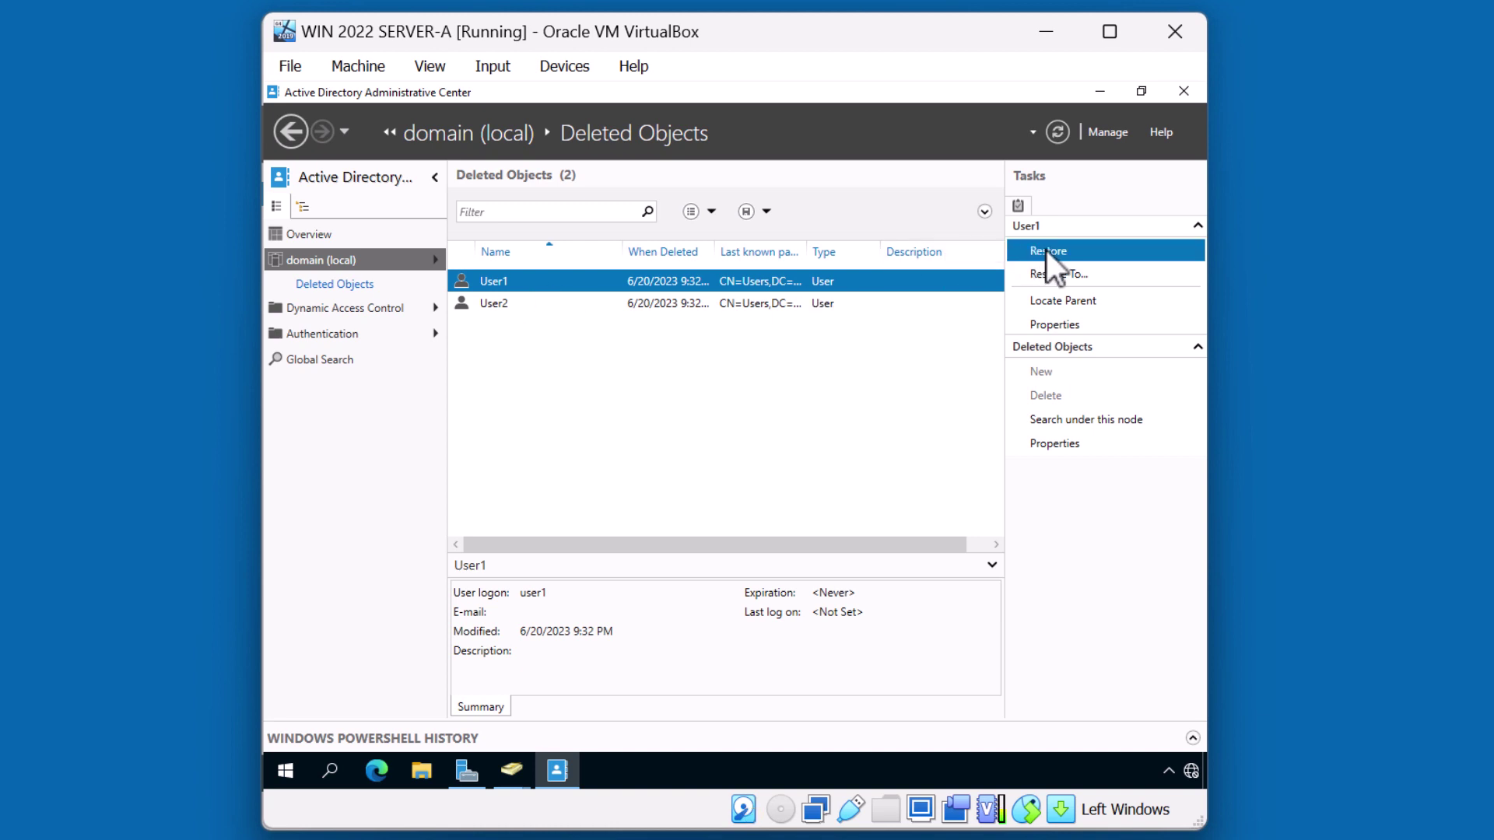
{"action": "left_click", "coordinate": [1048, 251]}
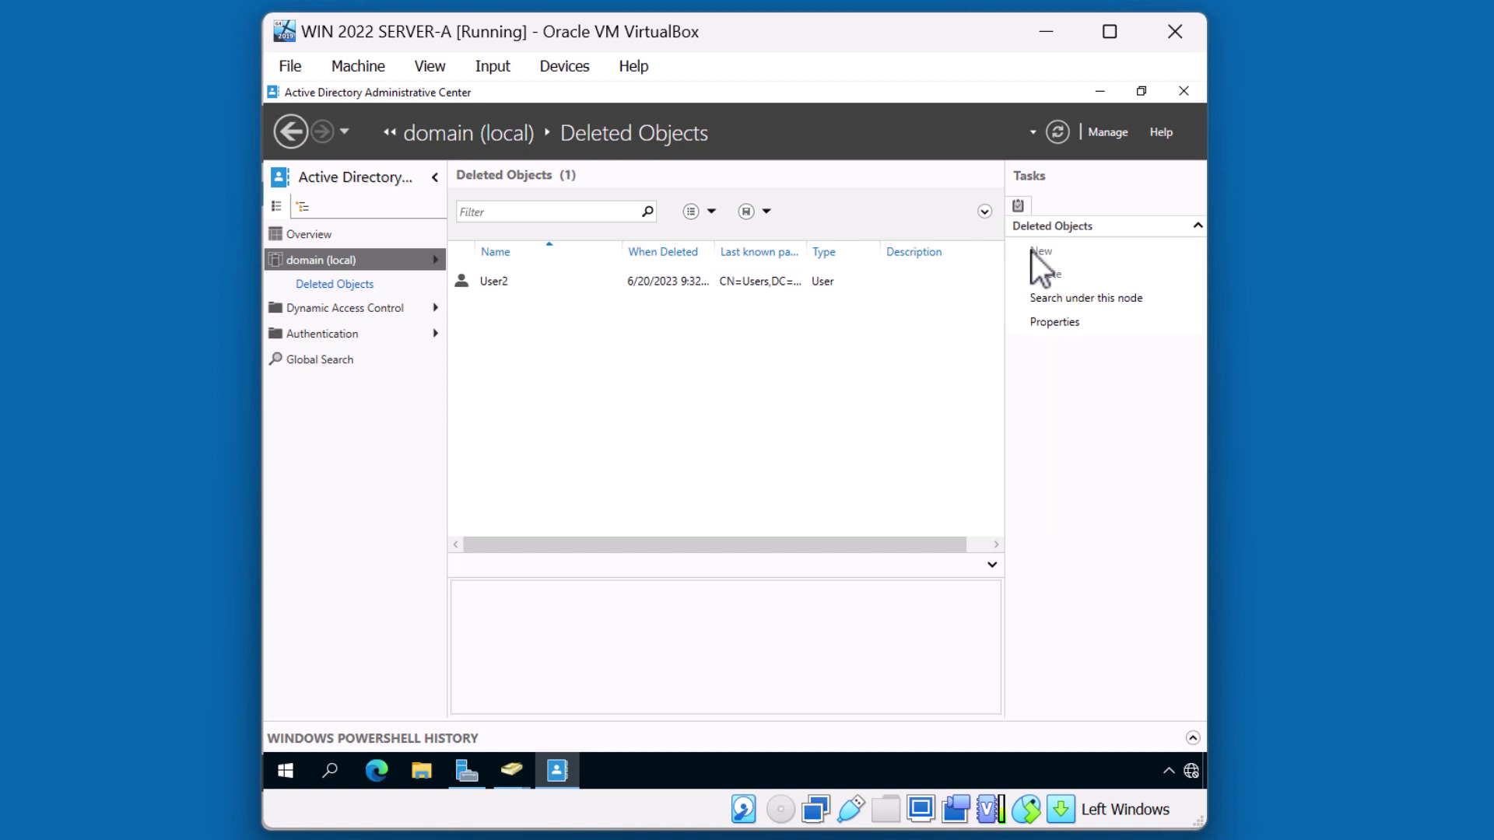
{"action": "key", "text": "alt+Tab"}
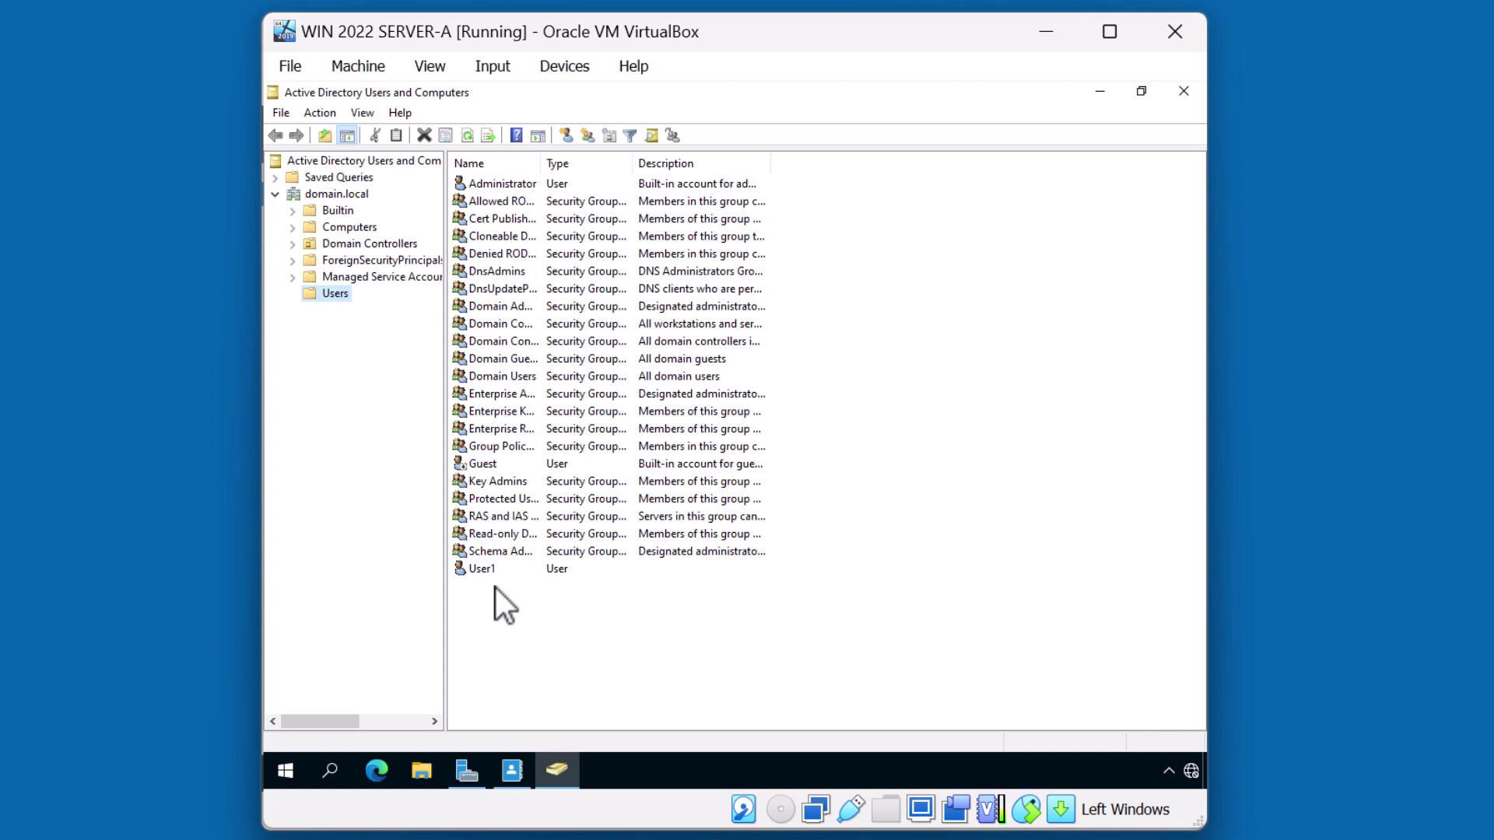
Launch Windows PowerShell as administrator from Windows search.
{"action": "left_click", "coordinate": [333, 771]}
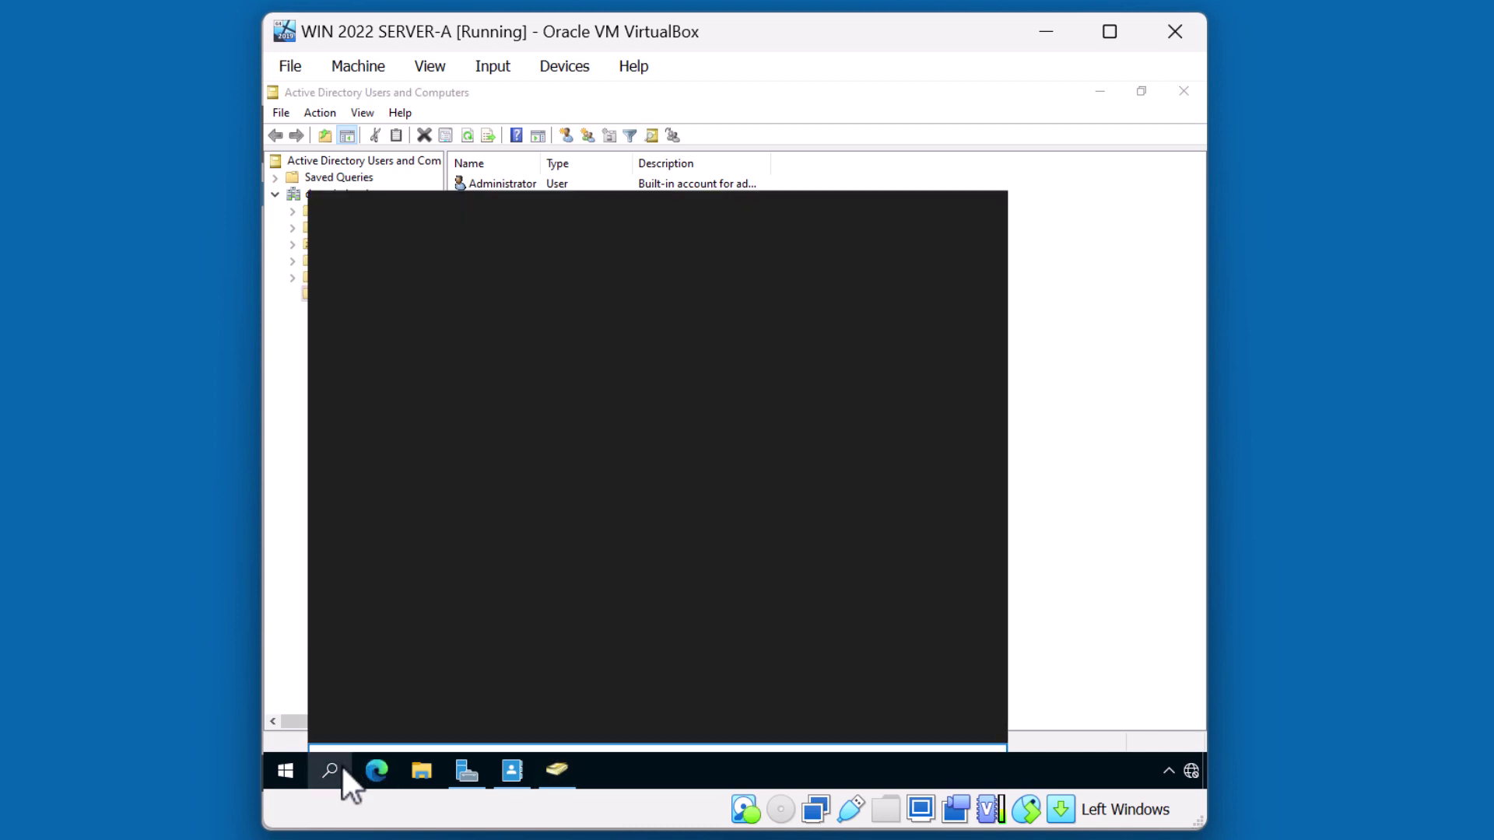
{"action": "type", "text": "powersh"}
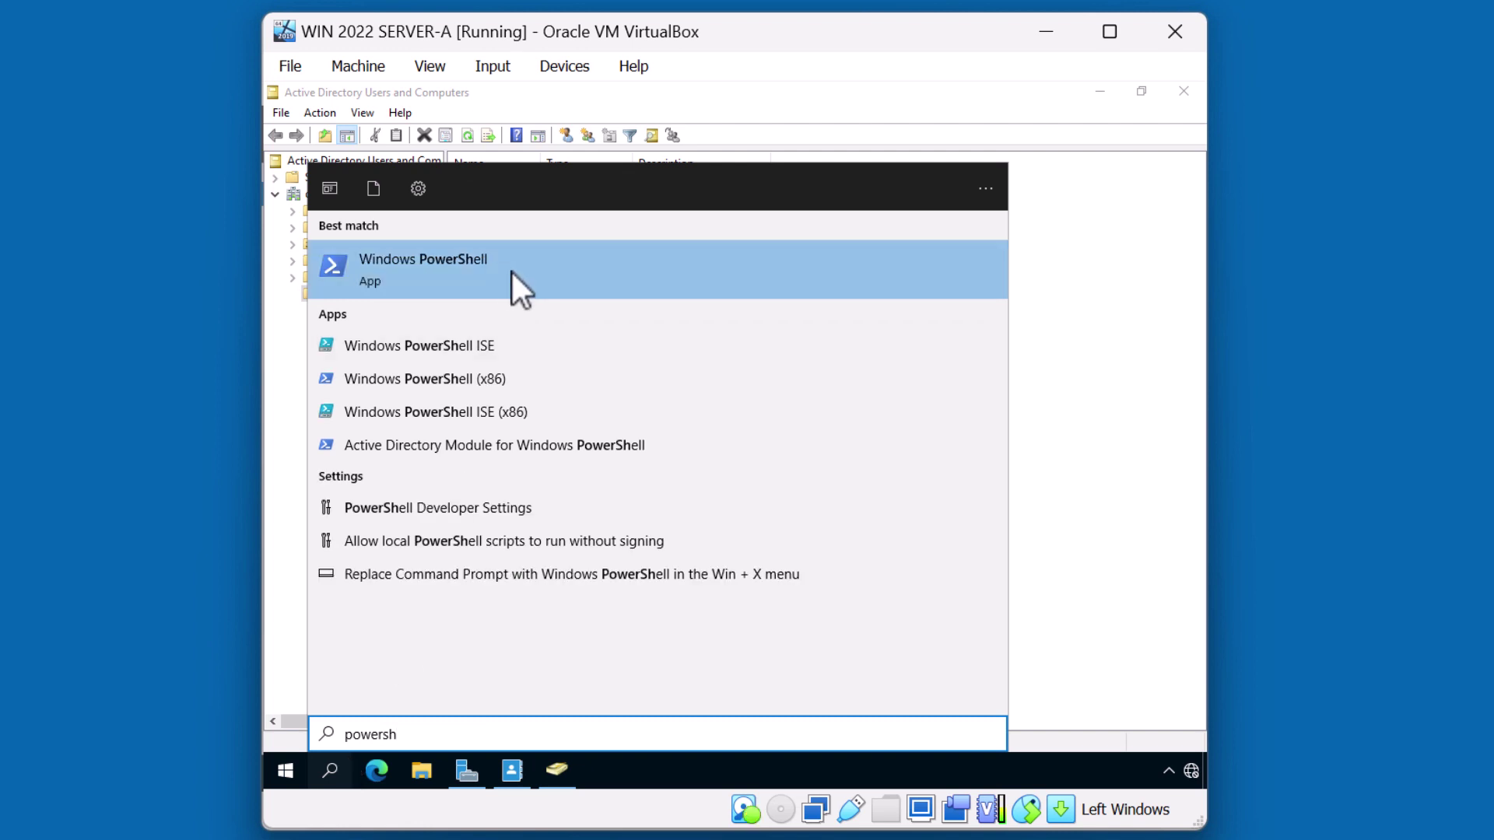
{"action": "right_click", "coordinate": [497, 278]}
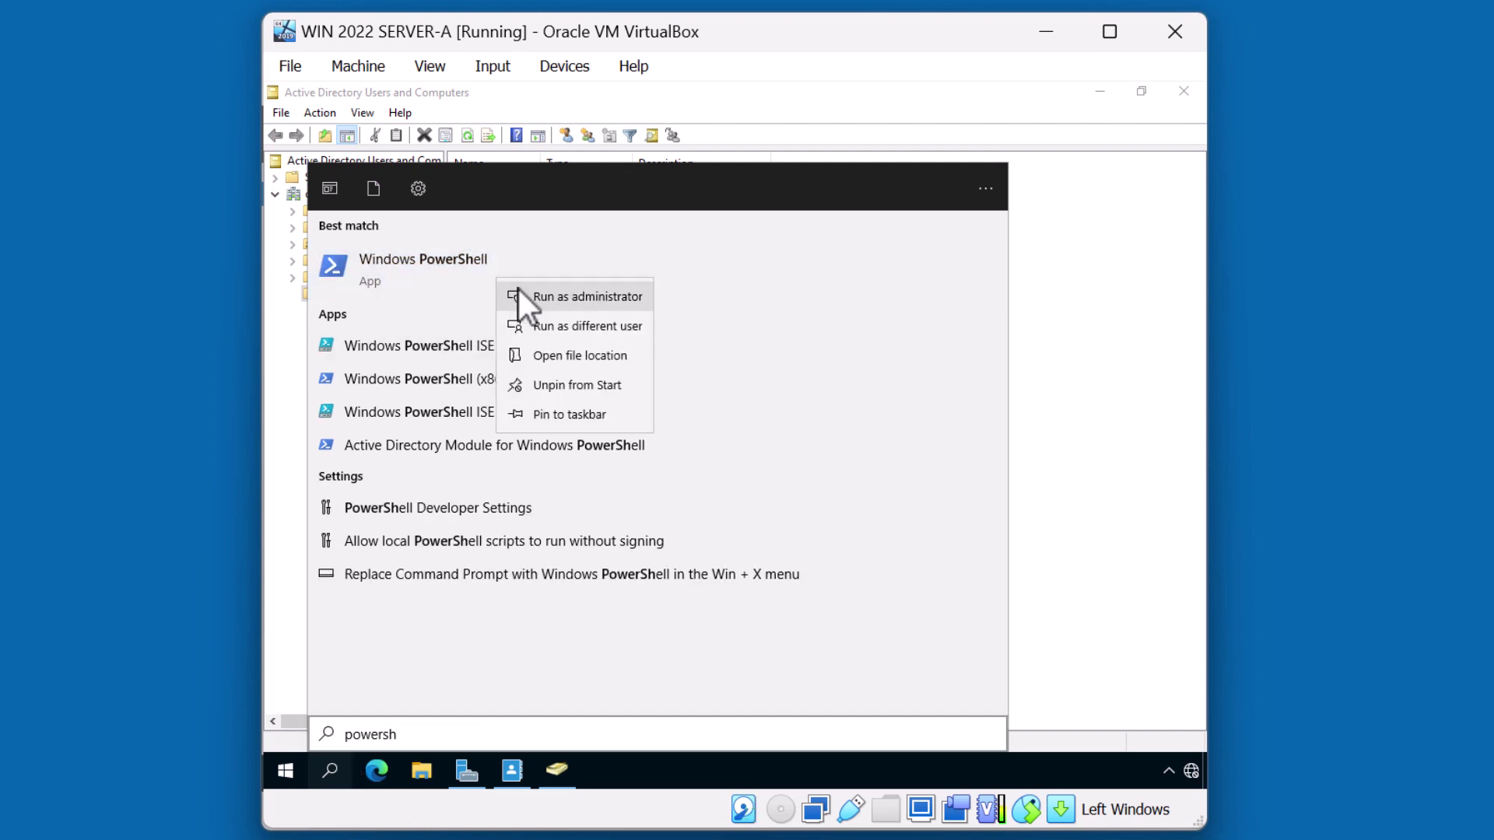
{"action": "left_click", "coordinate": [518, 292]}
Run Get-ADObject -Filter {DisplayName -eq "user2"} -IncludeDeletedObjects | Restore-ADObject.
{"action": "left_click", "coordinate": [425, 198]}
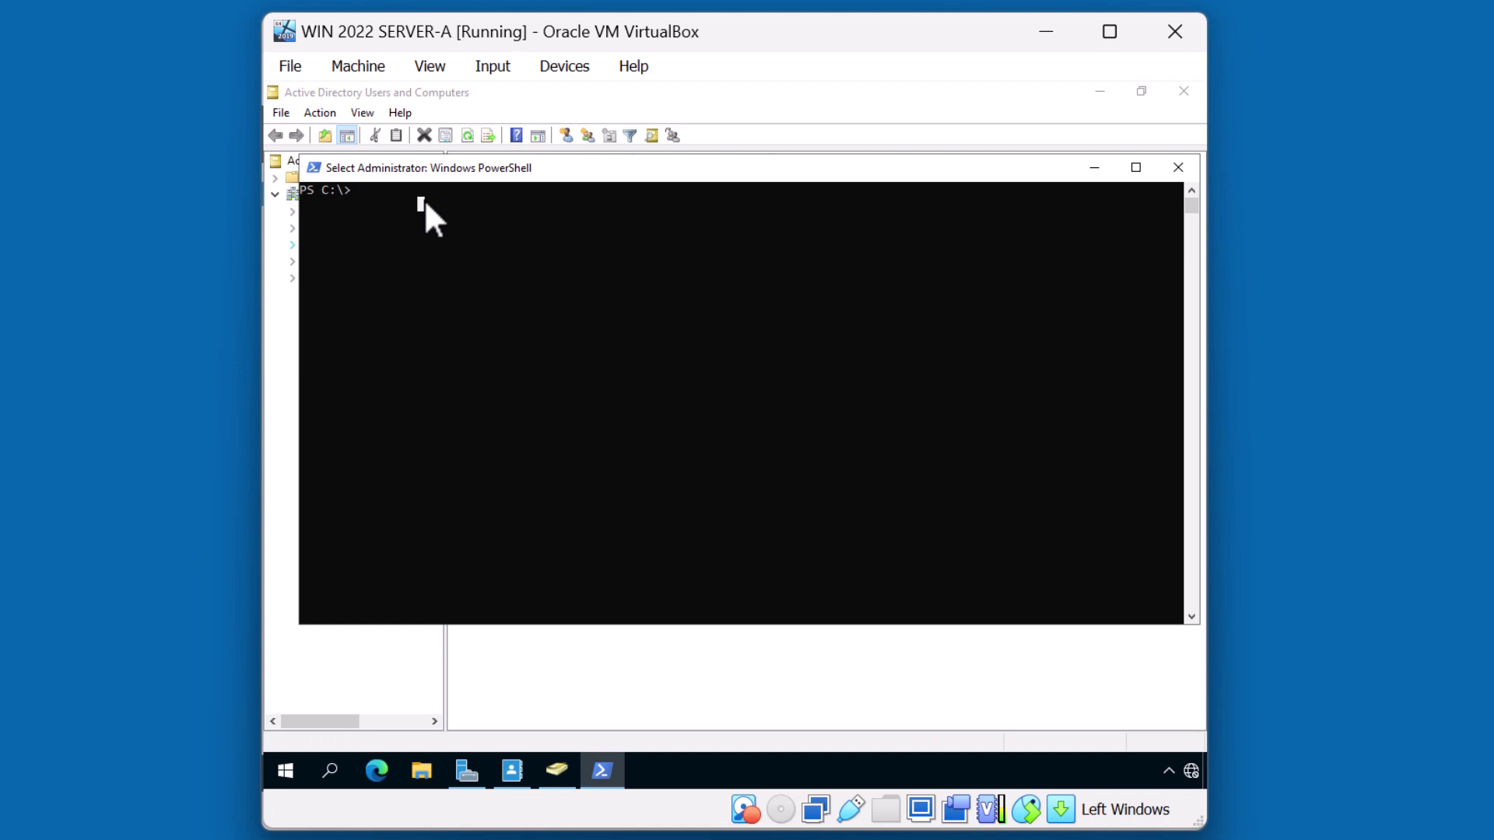
{"action": "type", "text": "Get-ADObject"}
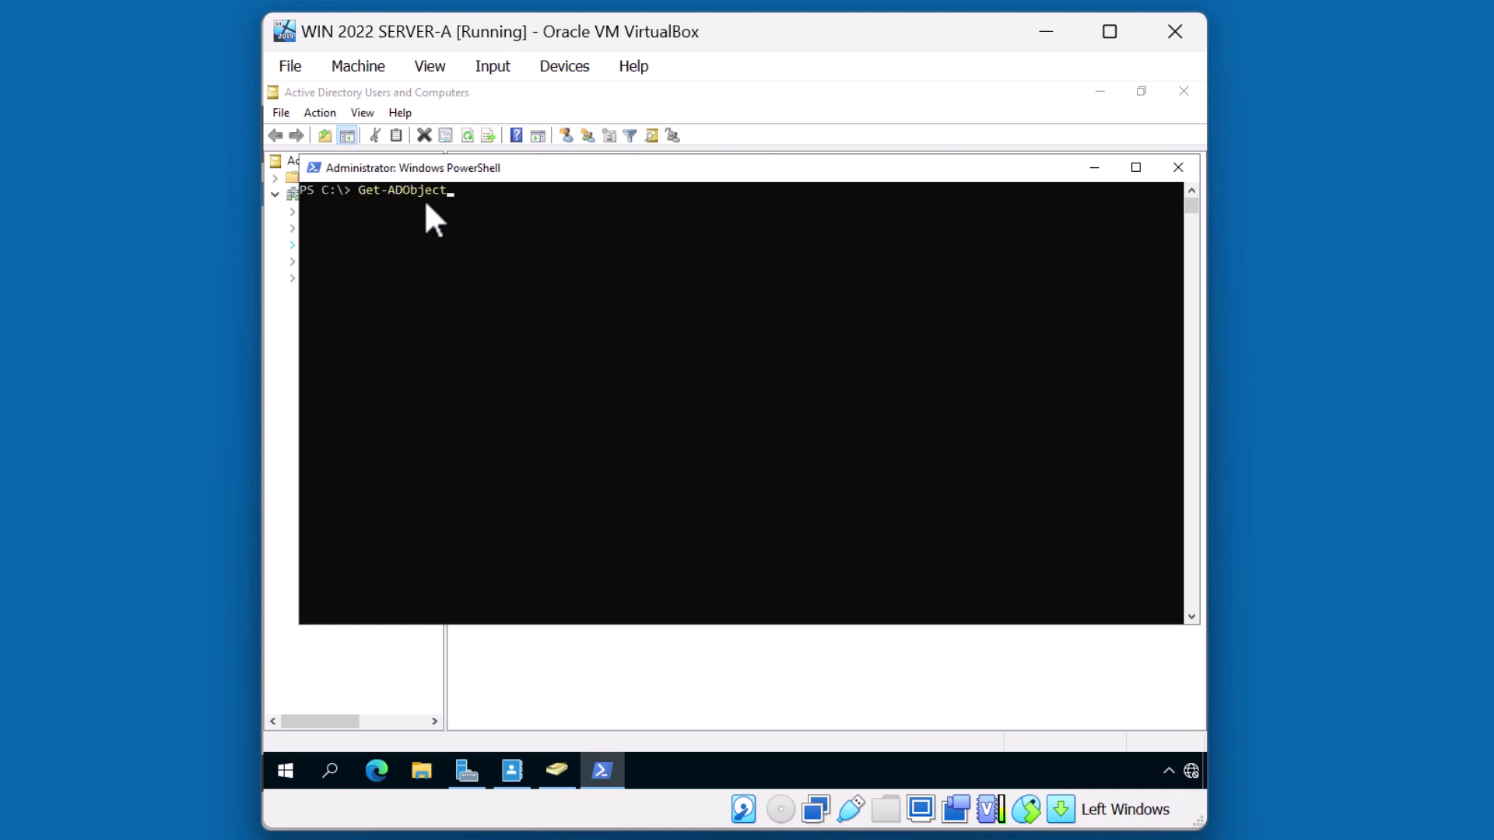
{"action": "type", "text": "Filter {"}
{"action": "type", "text": " DisplayName -"}
{"action": "type", "text": "eq"}
{"action": "type", "text": " \"user2"}
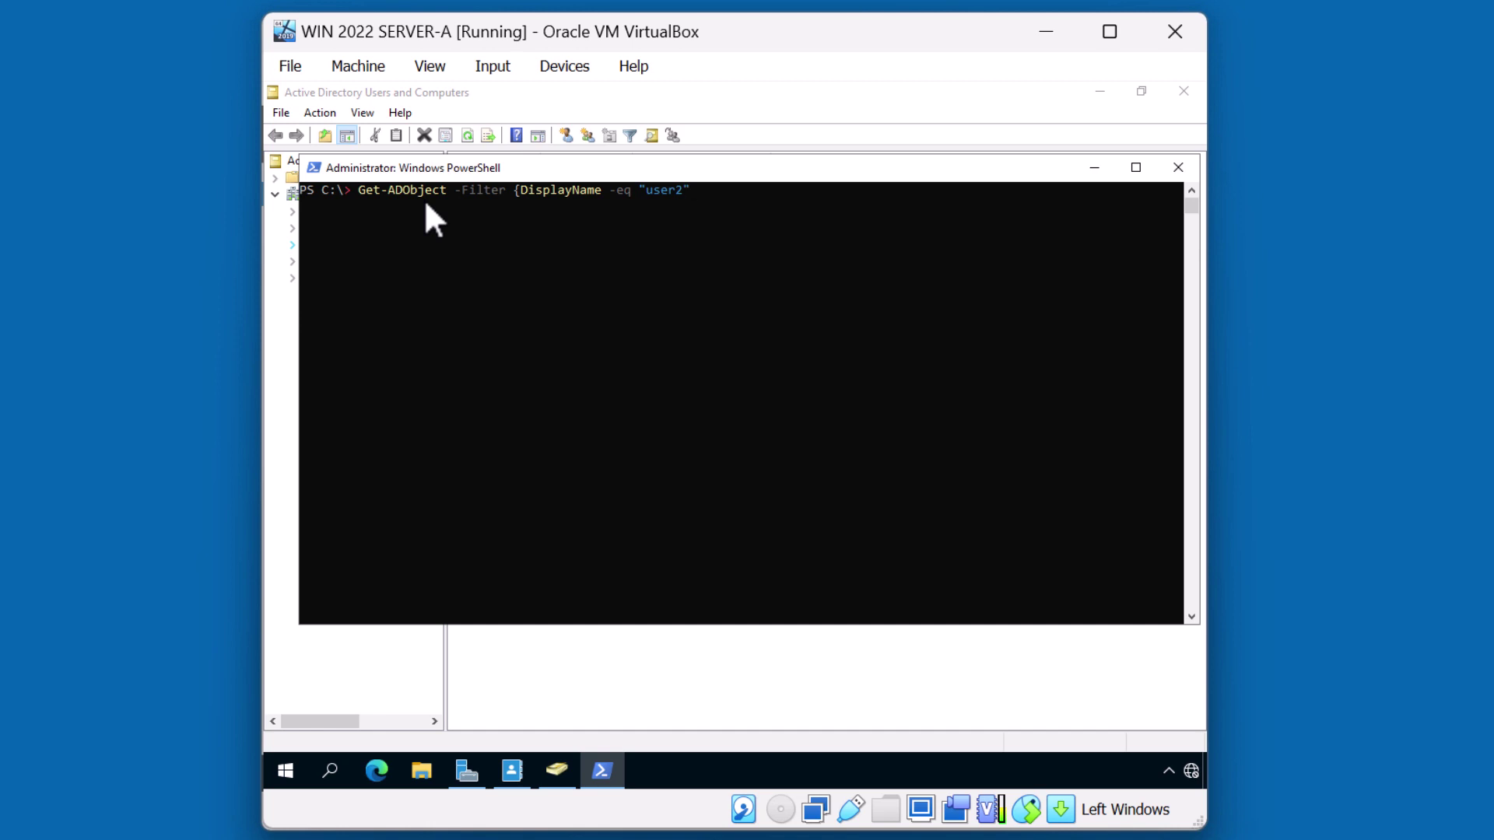
{"action": "type", "text": "}"}
{"action": "type", "text": " -Included"}
{"action": "key", "text": "Tab"}
{"action": "type", "text": "|"}
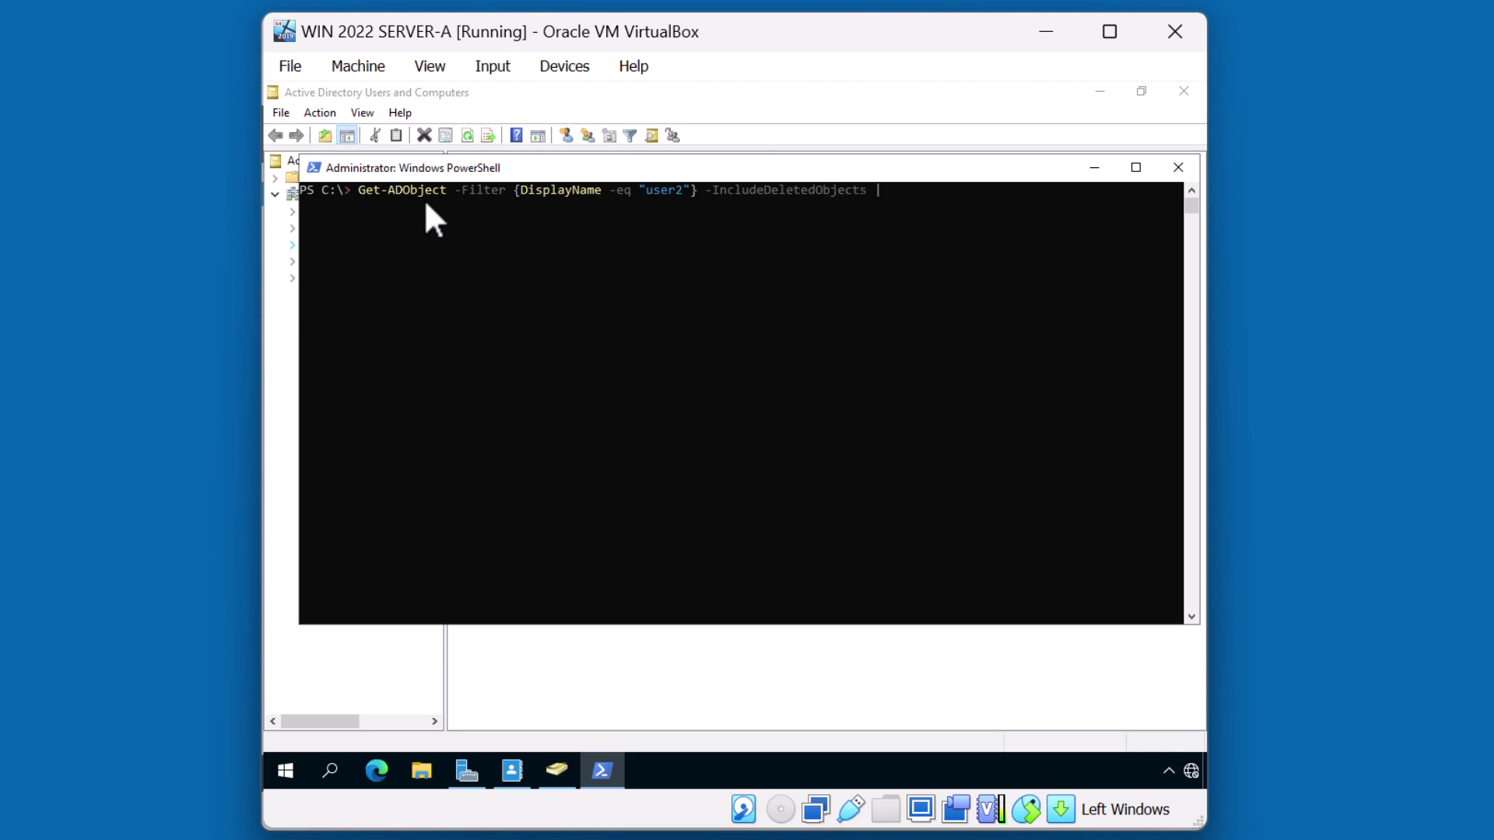
{"action": "type", "text": " Restore-Ad"}
{"action": "key", "text": "Tab"}
{"action": "key", "text": "Return"}
Refresh the Users folder in Users and Computers to show User2 beside User1.
{"action": "left_click", "coordinate": [565, 771]}
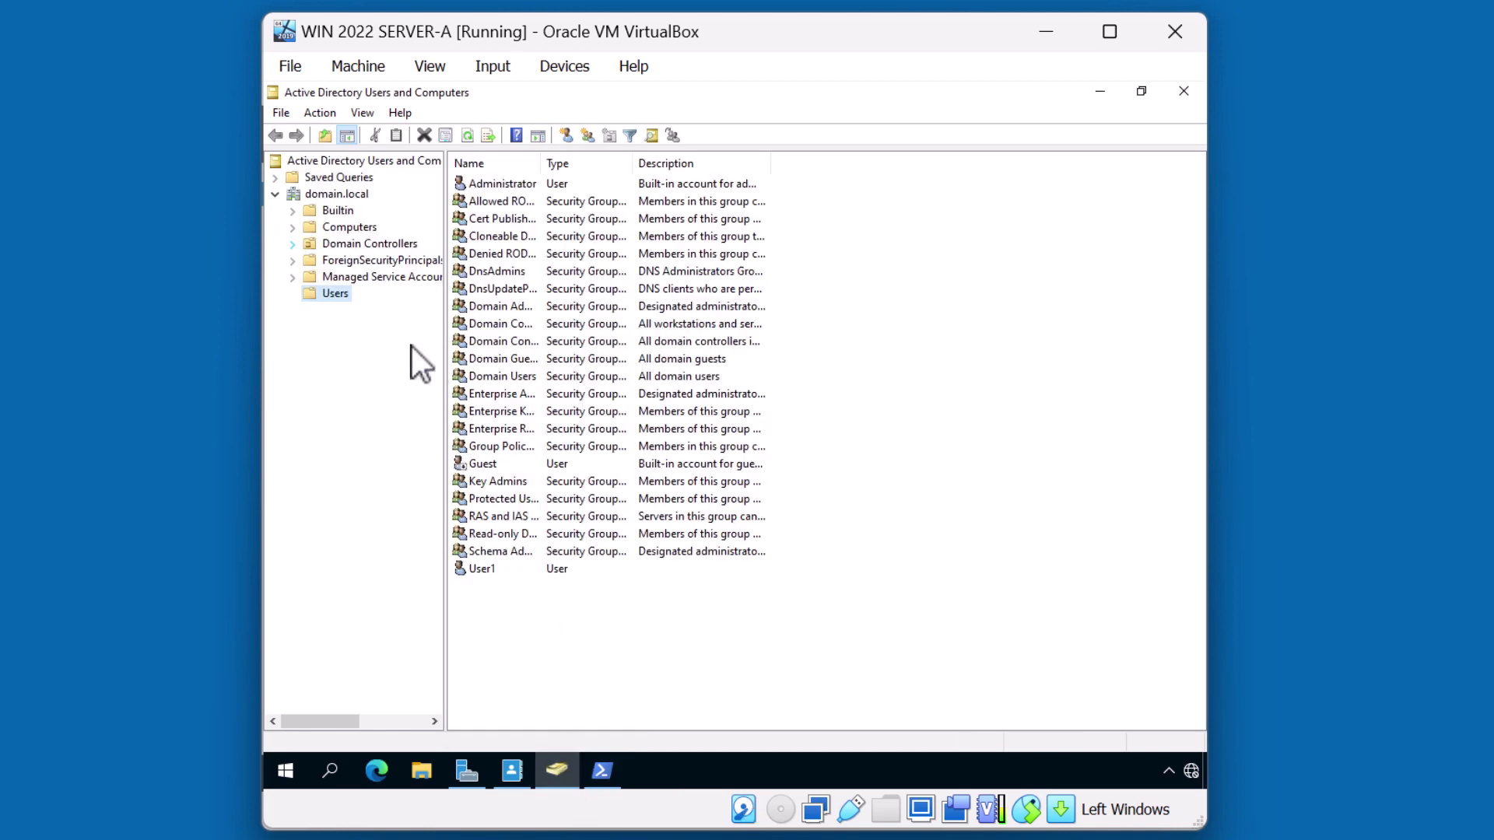
{"action": "right_click", "coordinate": [339, 300]}
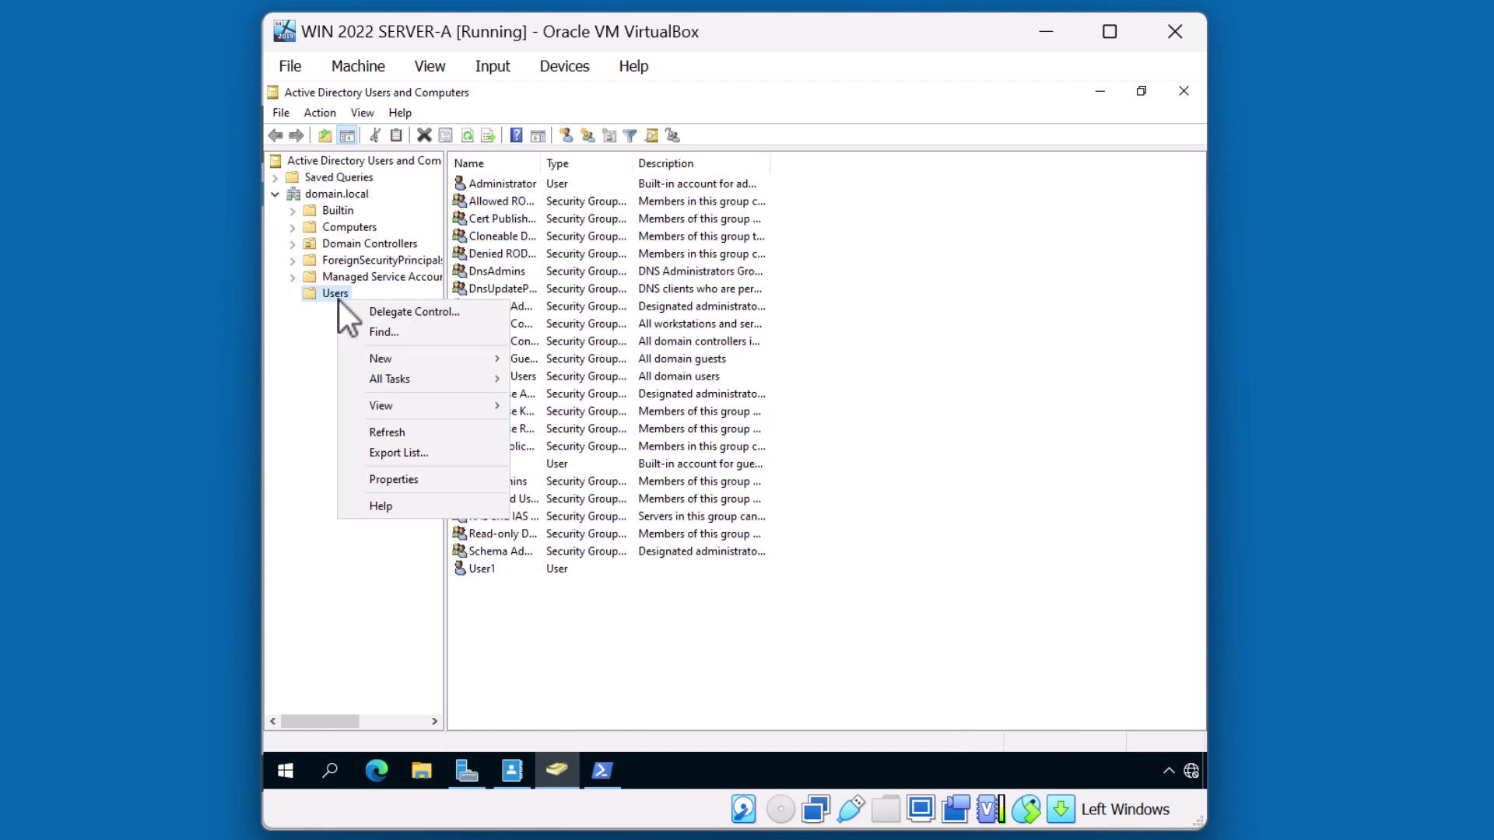
{"action": "left_click", "coordinate": [380, 436]}
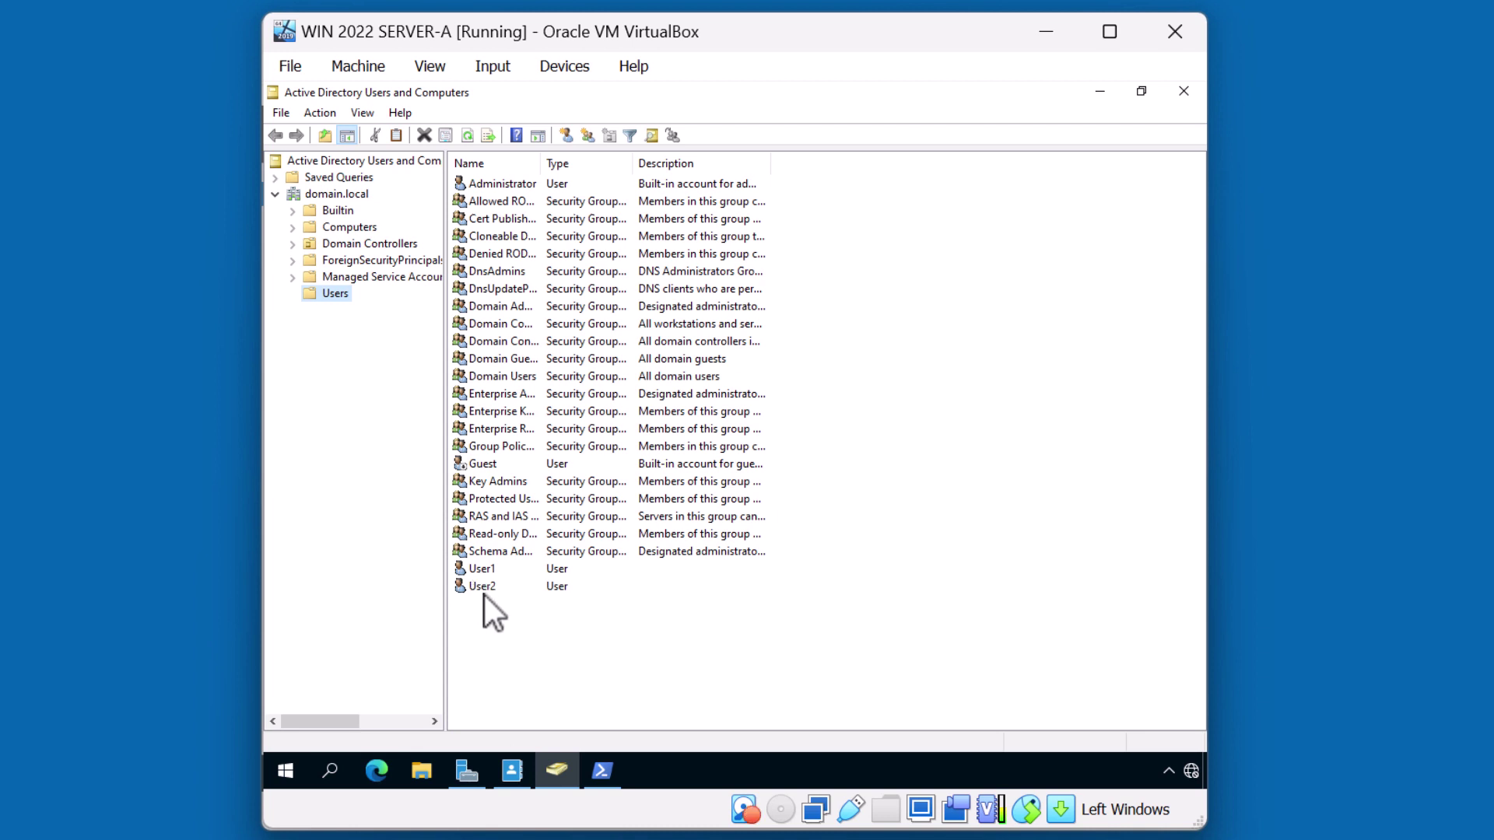